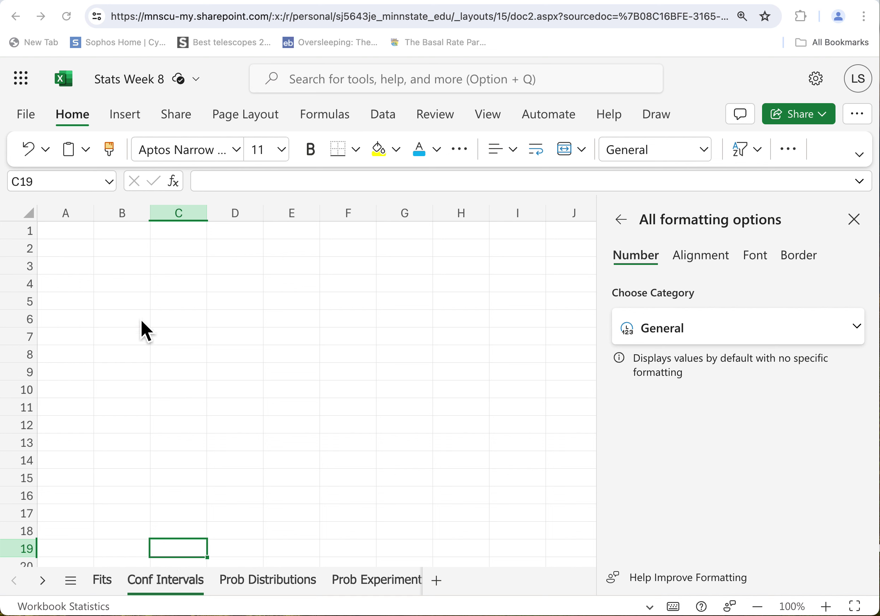
# - Merge and center cells A1 and B1 on the Conf Intervals sheet
pyautogui.click(82, 236)
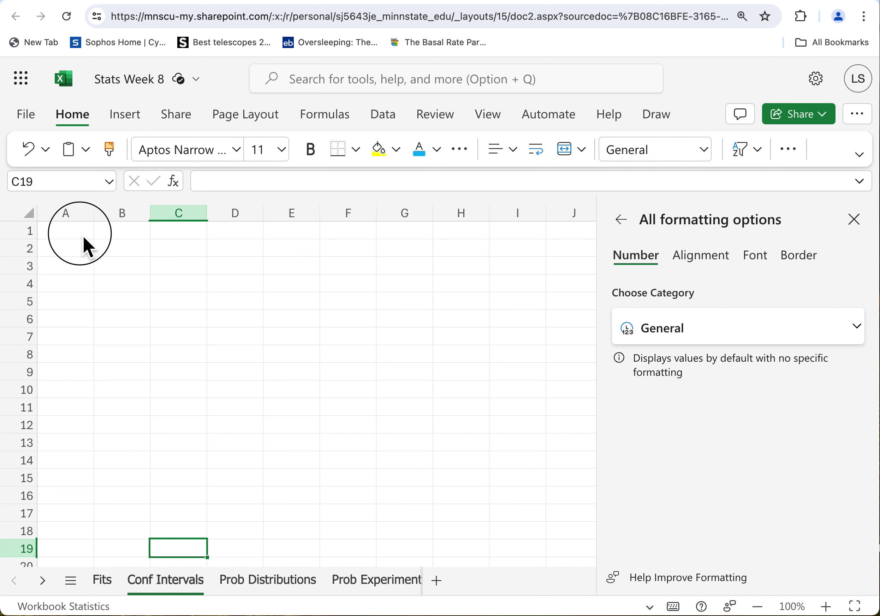
pyautogui.click(124, 239)
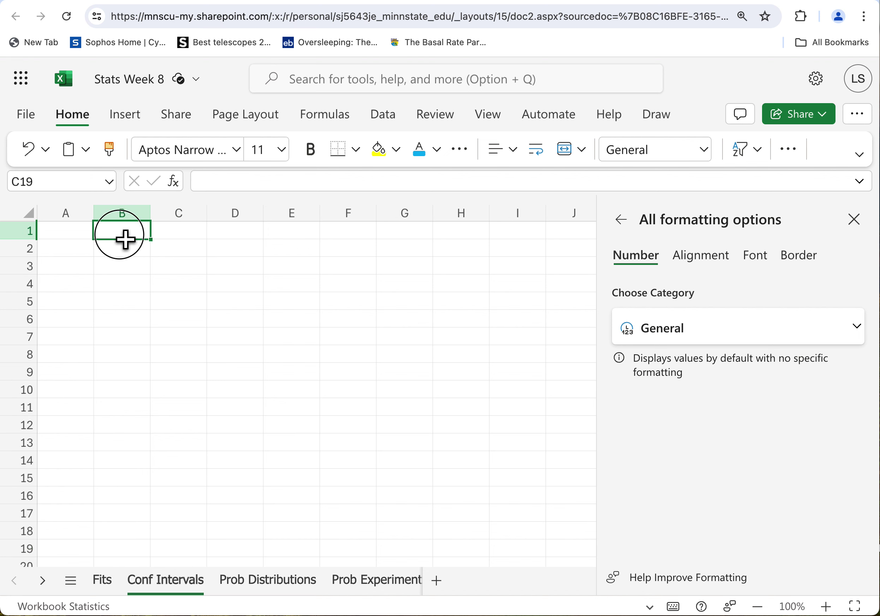
pyautogui.moveTo(125, 239); pyautogui.dragTo(92, 237)
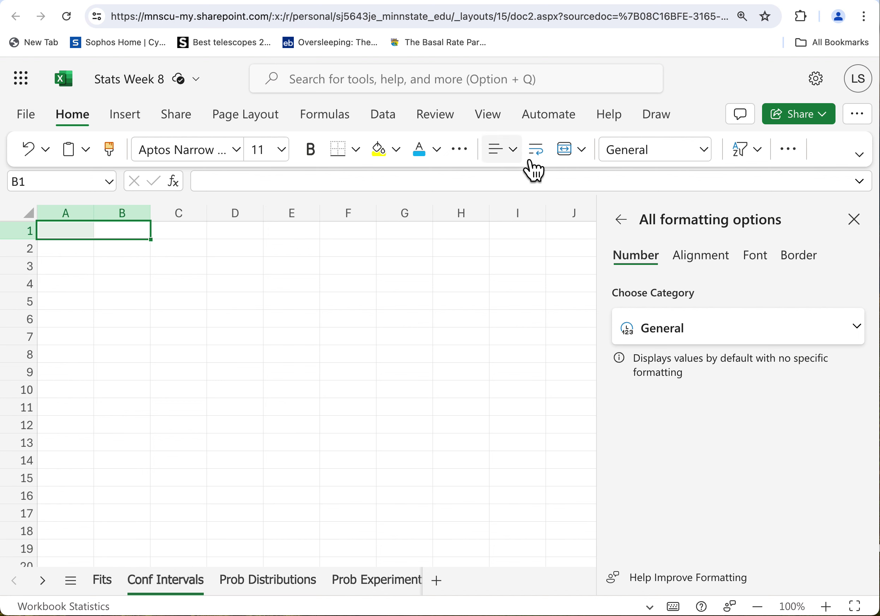
pyautogui.click(572, 153)
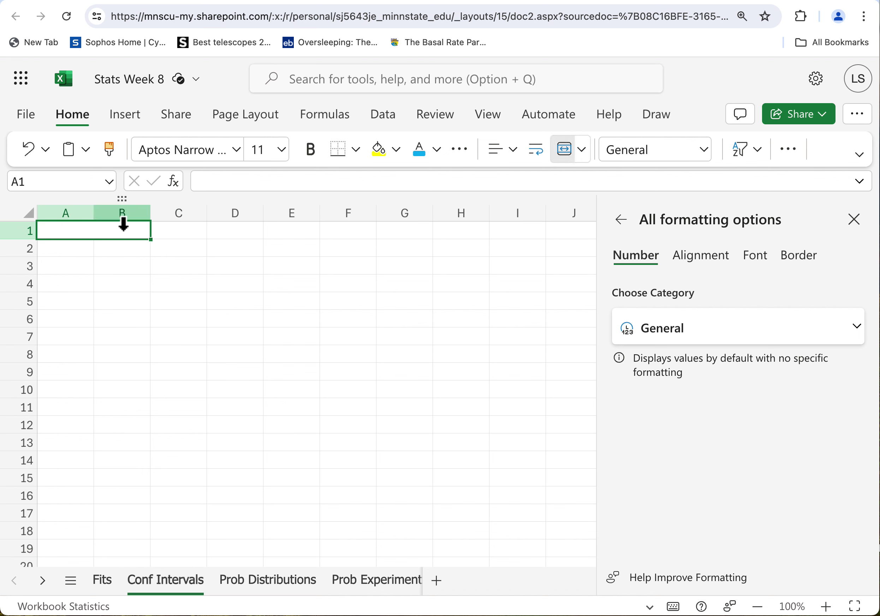
# - Enter the heading "snowfall (inches)" in the merged cell A1:B1
pyautogui.write('snow')
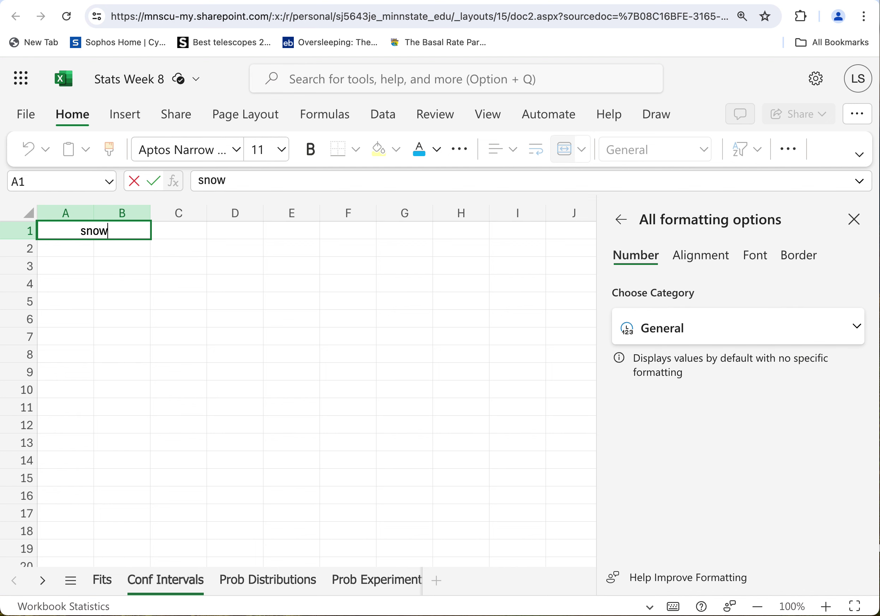
pyautogui.write('fall (inches)')
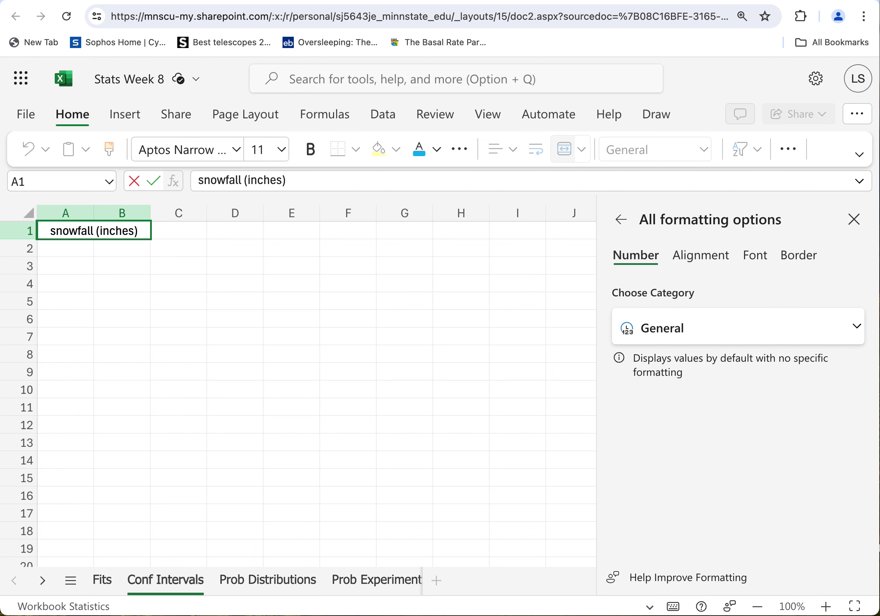
pyautogui.hscroll(5, 232, 259)
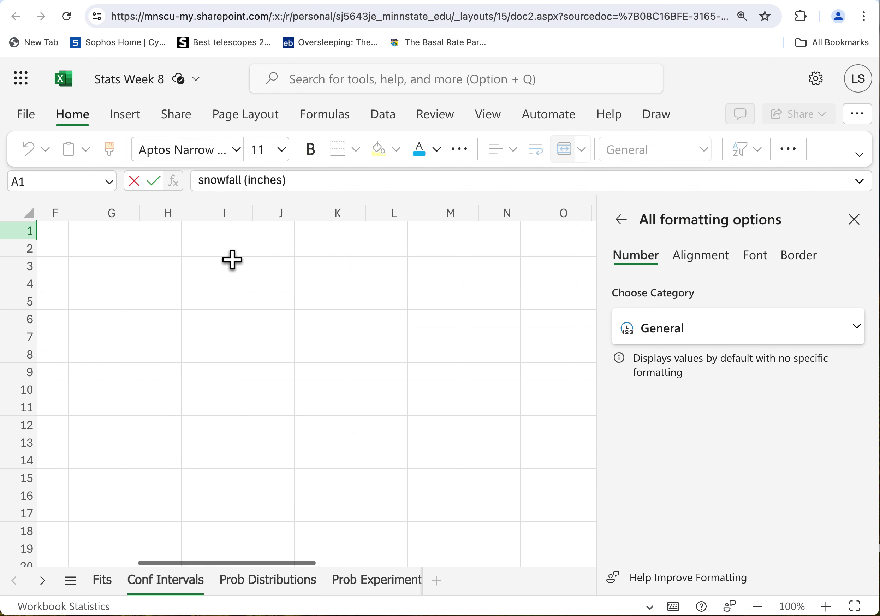
pyautogui.hscroll(-5, 271, 296)
pyautogui.click(278, 304)
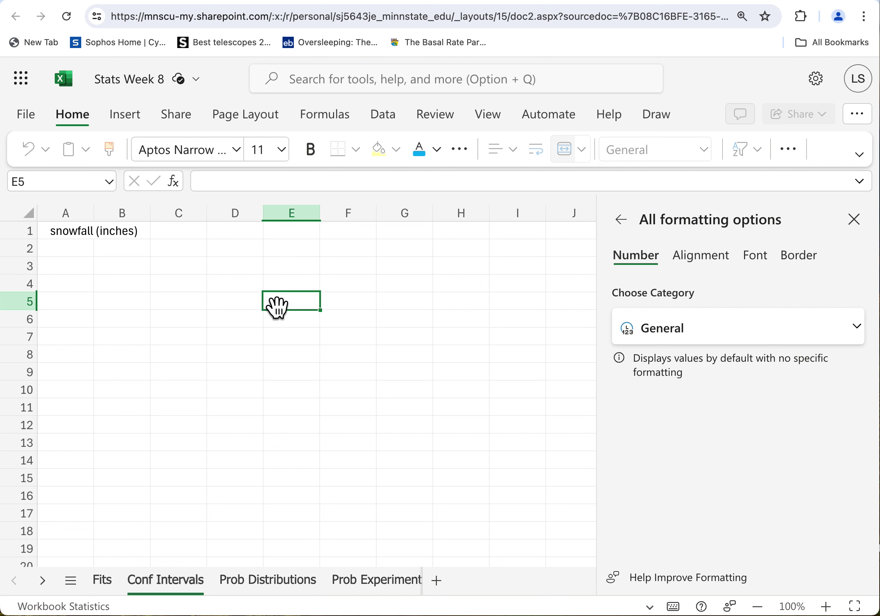
# - Enter the snowfall values 33, 42, 37, 21, 14, 53 and 89 in cells A2 to A8
pyautogui.click(75, 257)
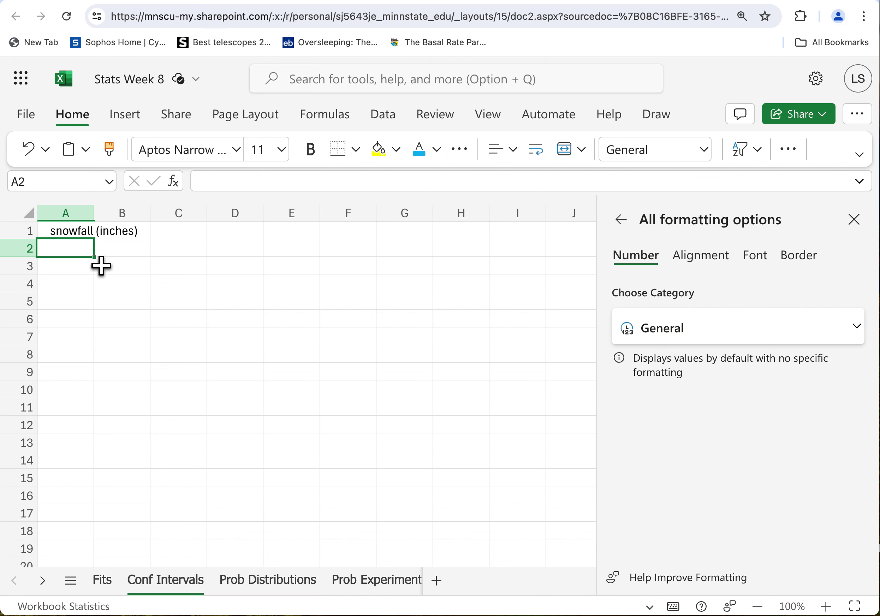
pyautogui.write('33')
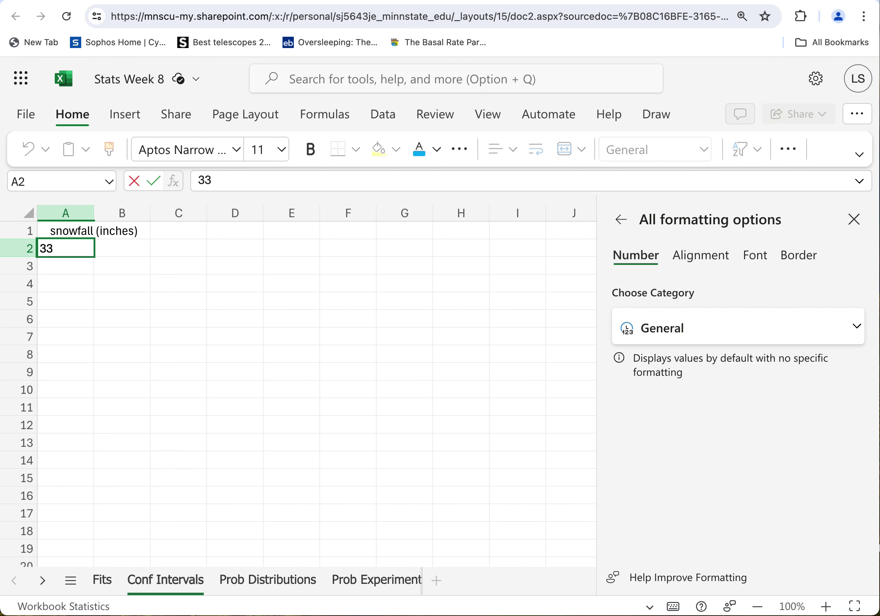
pyautogui.press('Return')
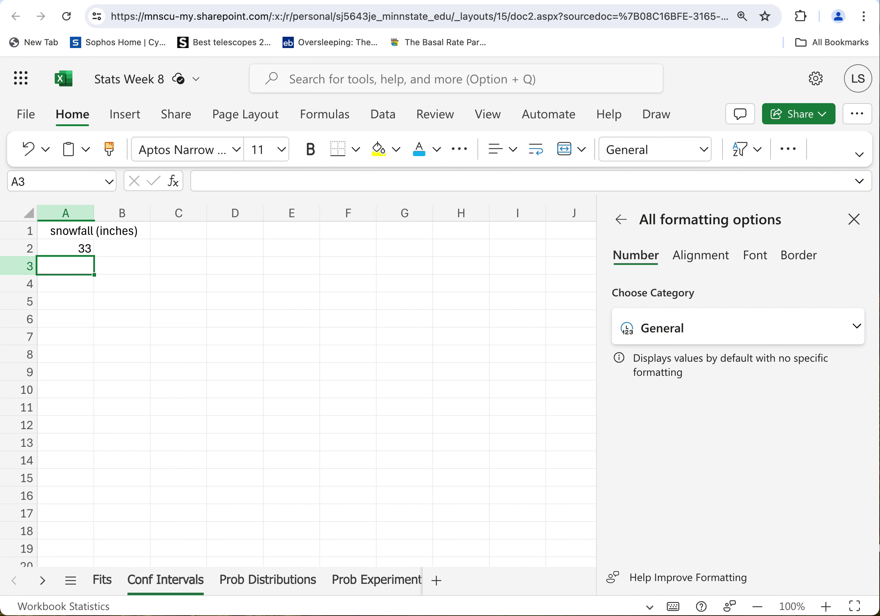
pyautogui.write('42')
pyautogui.press('Return')
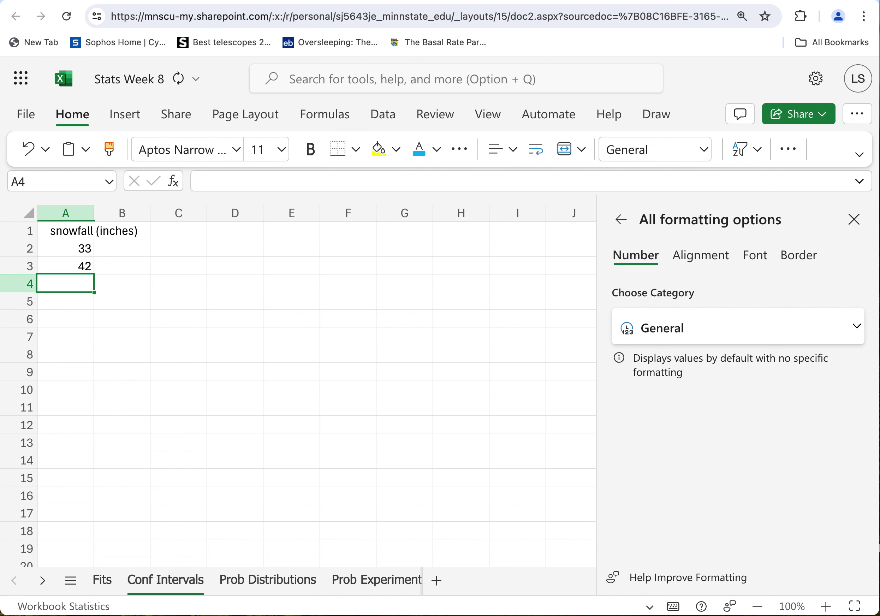
pyautogui.write('37')
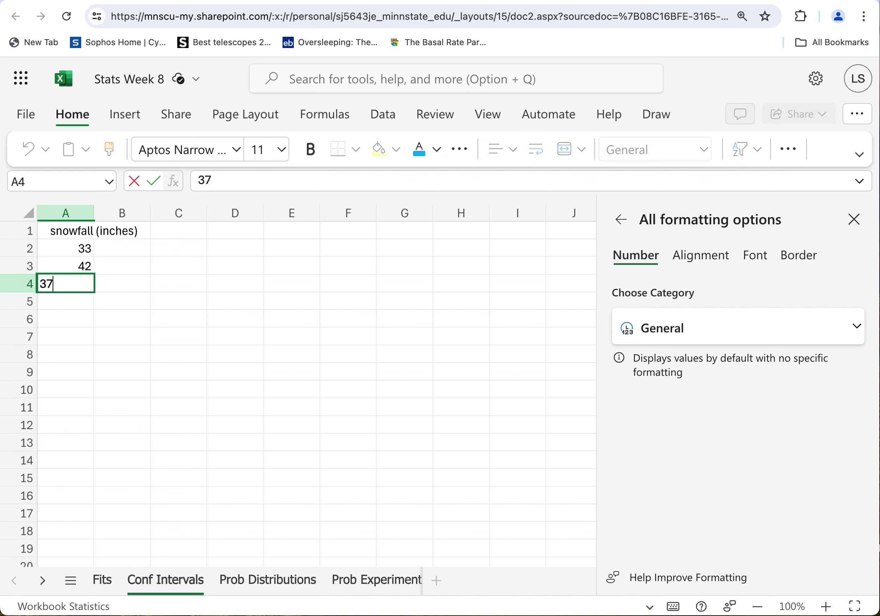
pyautogui.press('Return')
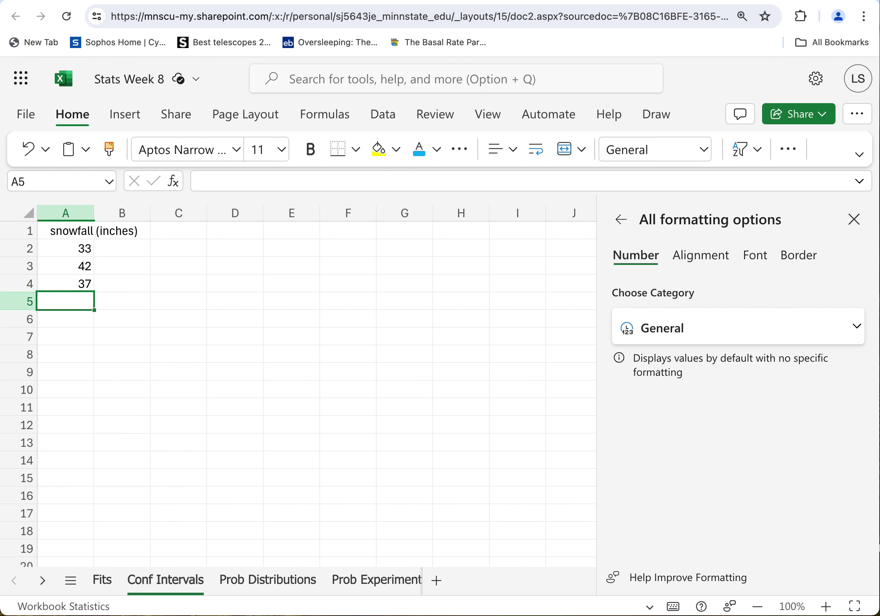
pyautogui.write('21')
pyautogui.press('Return')
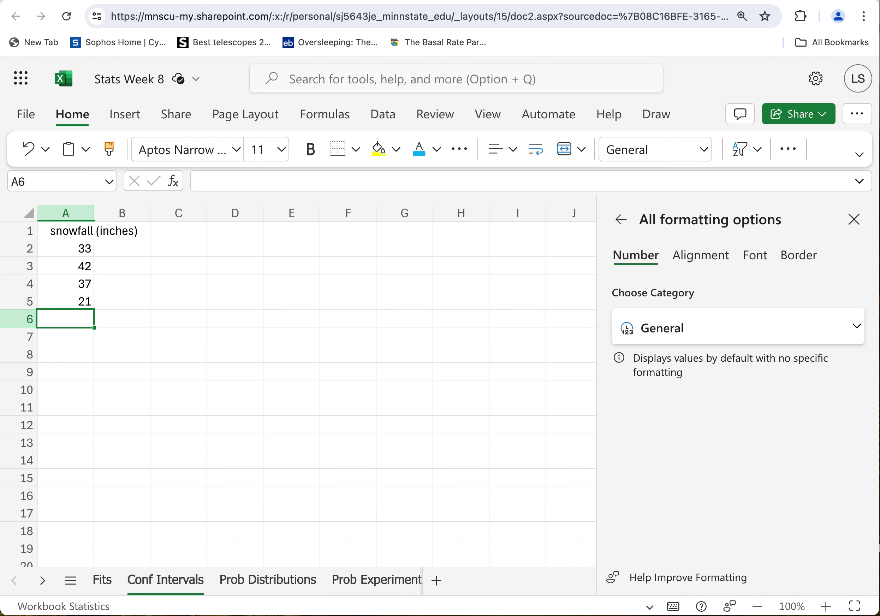
pyautogui.write('14')
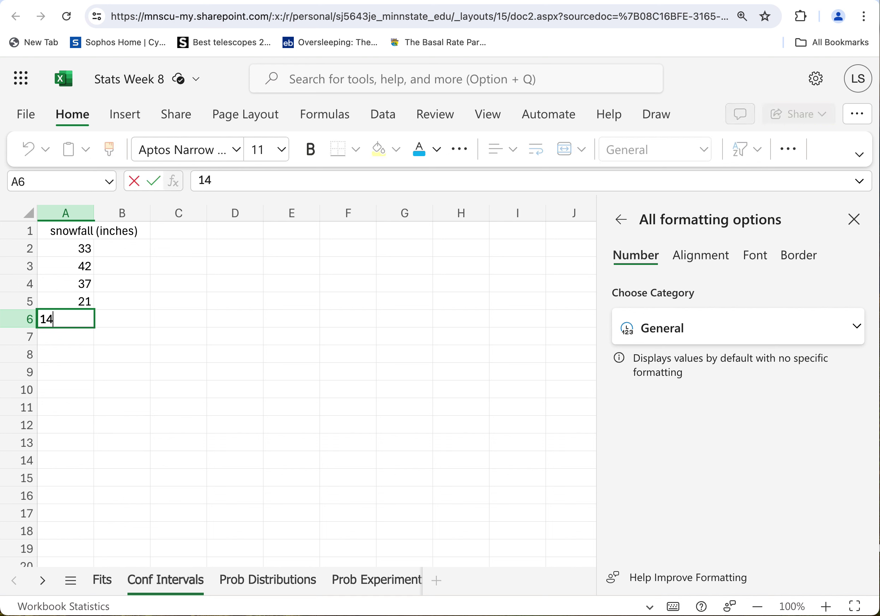
pyautogui.press('Return')
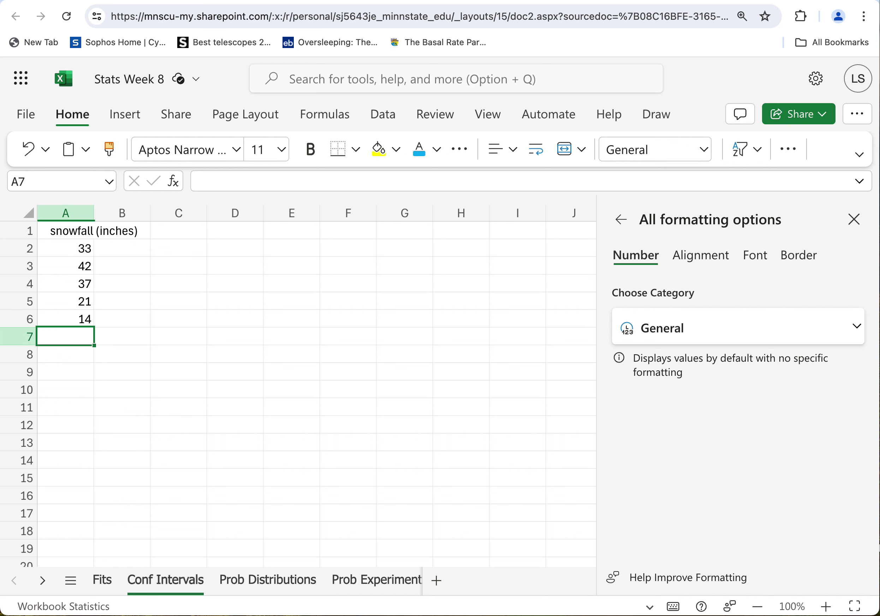
pyautogui.write('53')
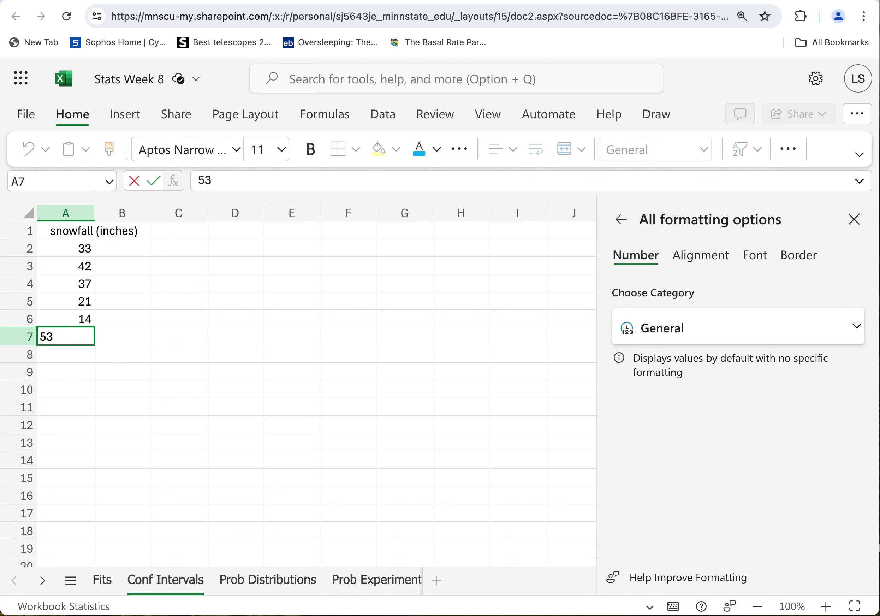
pyautogui.press('Return')
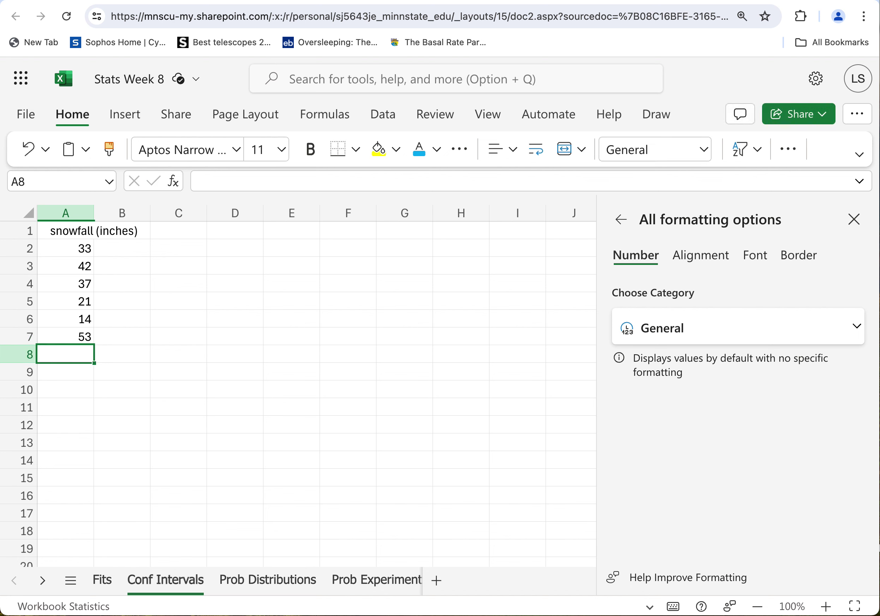
pyautogui.write('89')
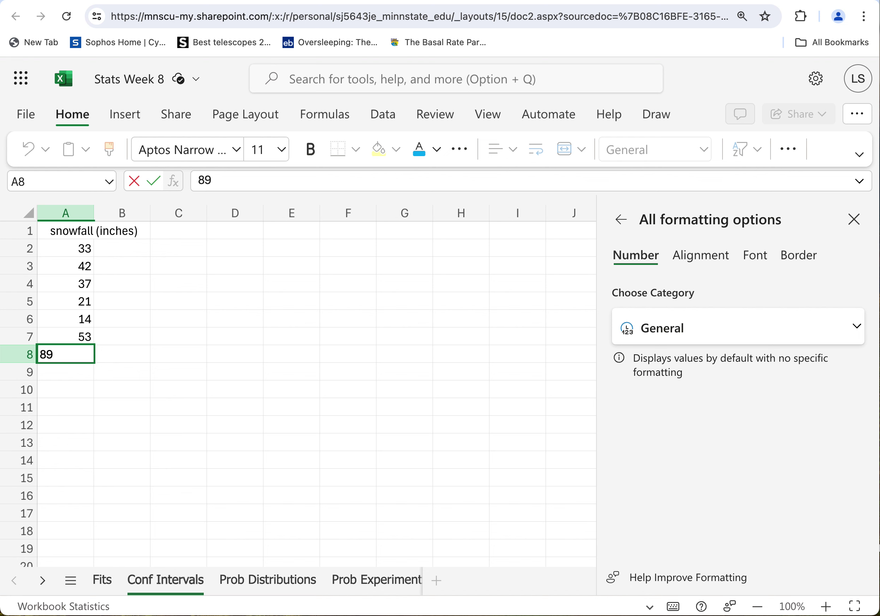
# - Enter the snowfall values 40, 55, 21, 44, 75, 85 and 47 in cells B2 to B8
pyautogui.click(131, 255)
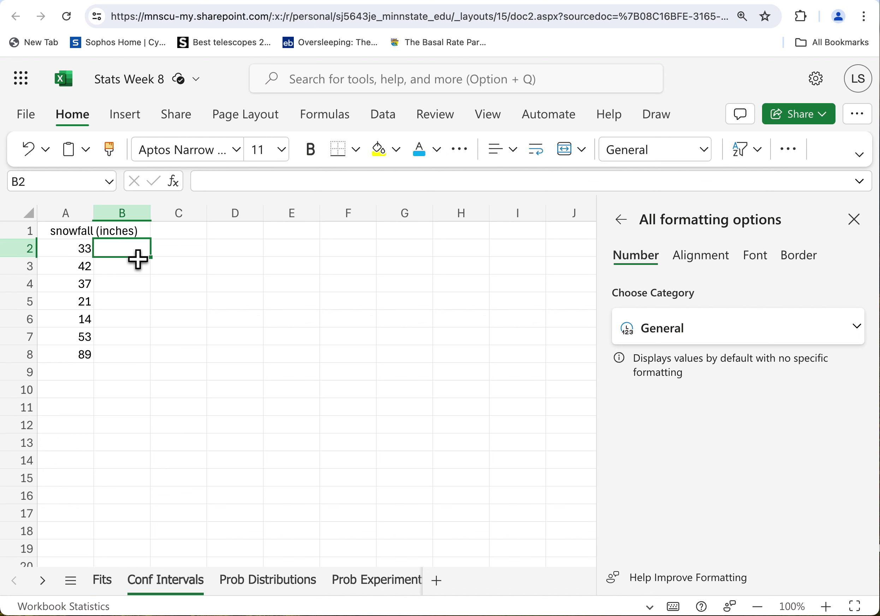
pyautogui.write('40')
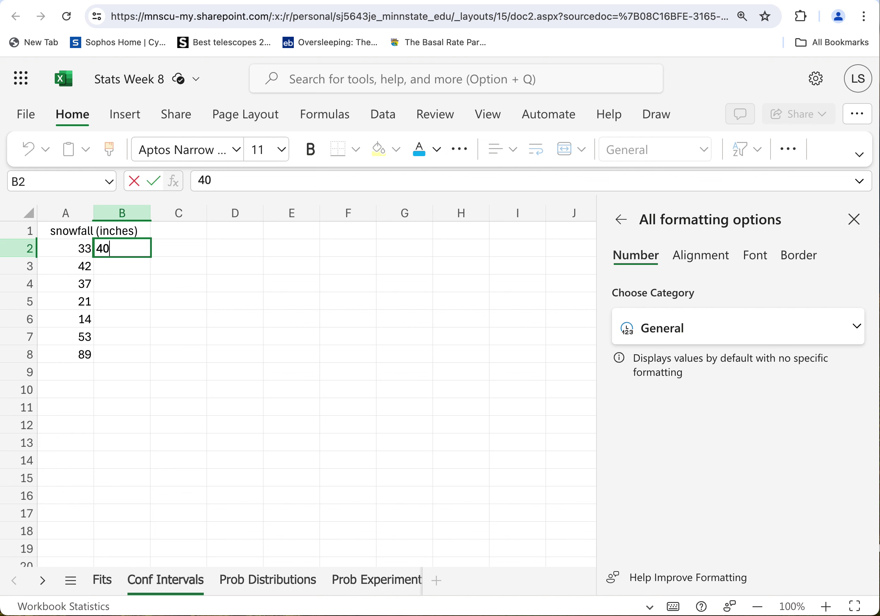
pyautogui.press('Return')
pyautogui.write('55')
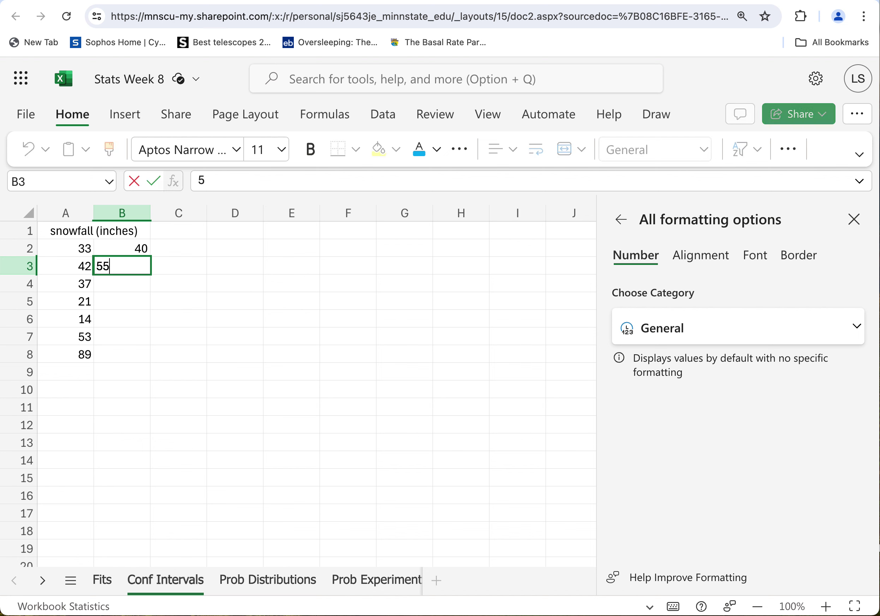
pyautogui.press('Return')
pyautogui.write('21')
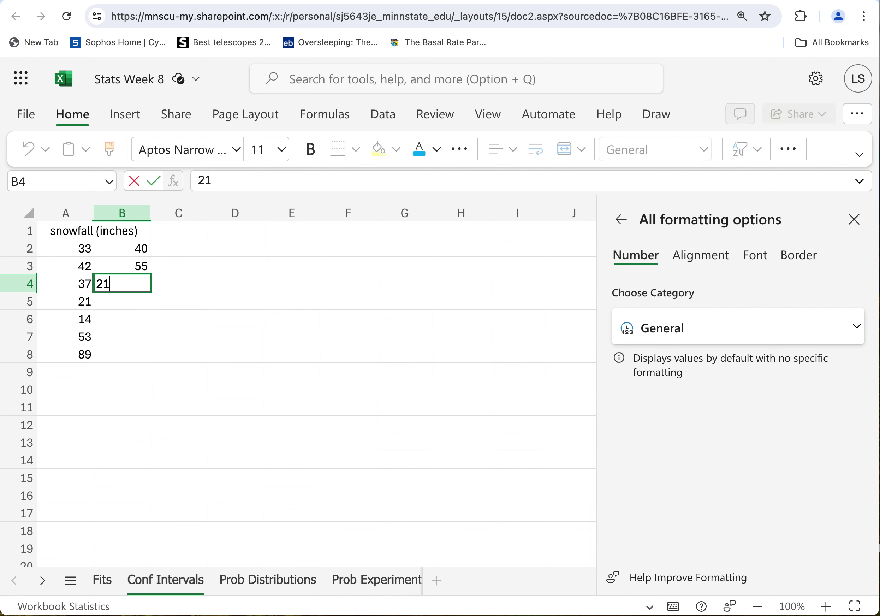
pyautogui.press('Return')
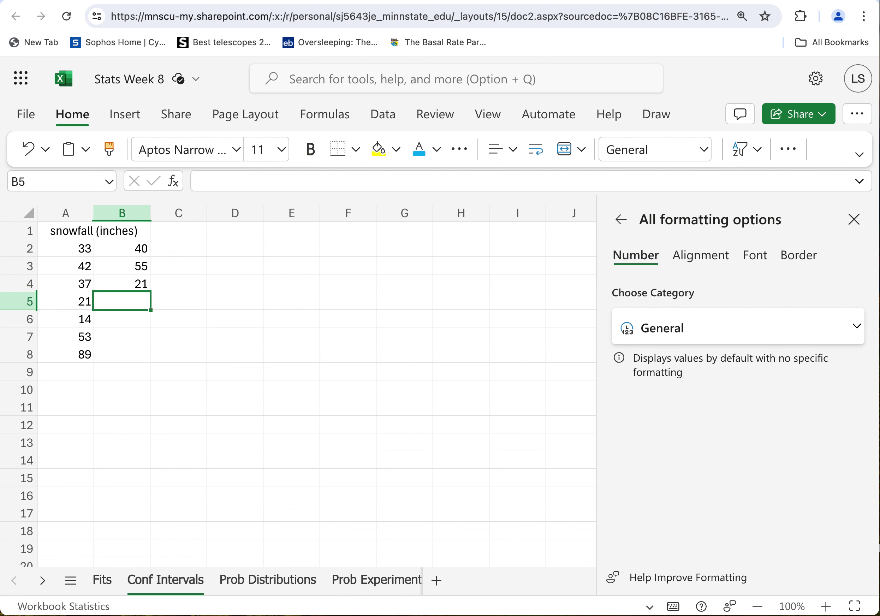
pyautogui.write('44')
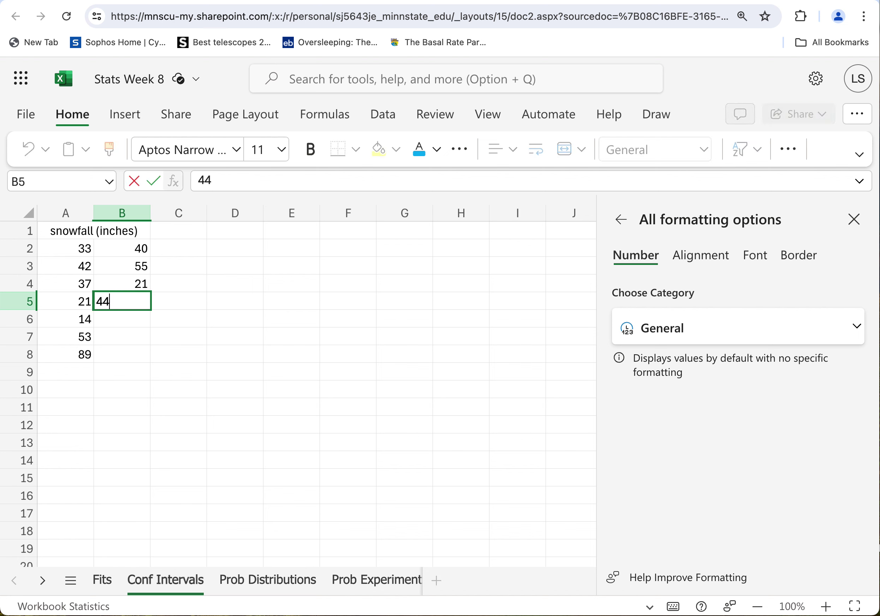
pyautogui.press('Return')
pyautogui.write('75')
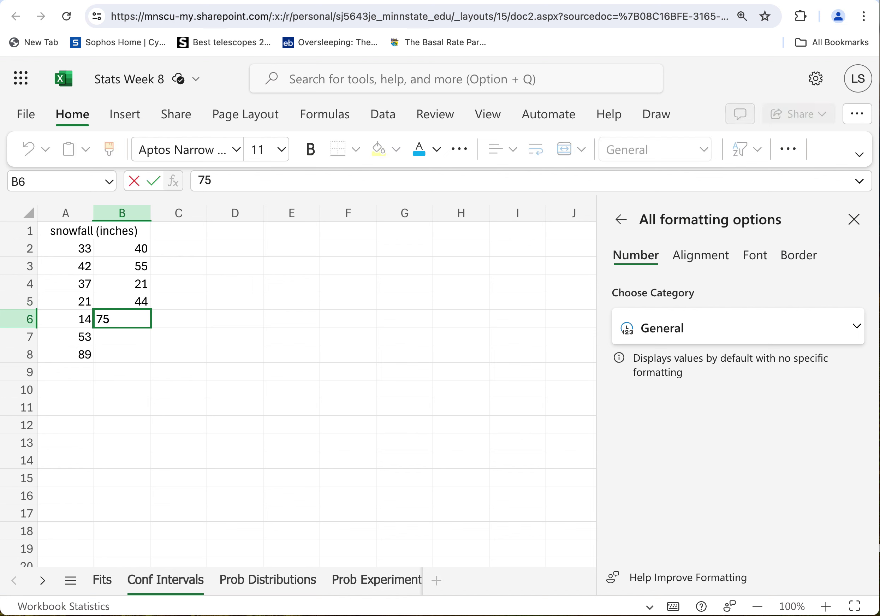
pyautogui.press('Return')
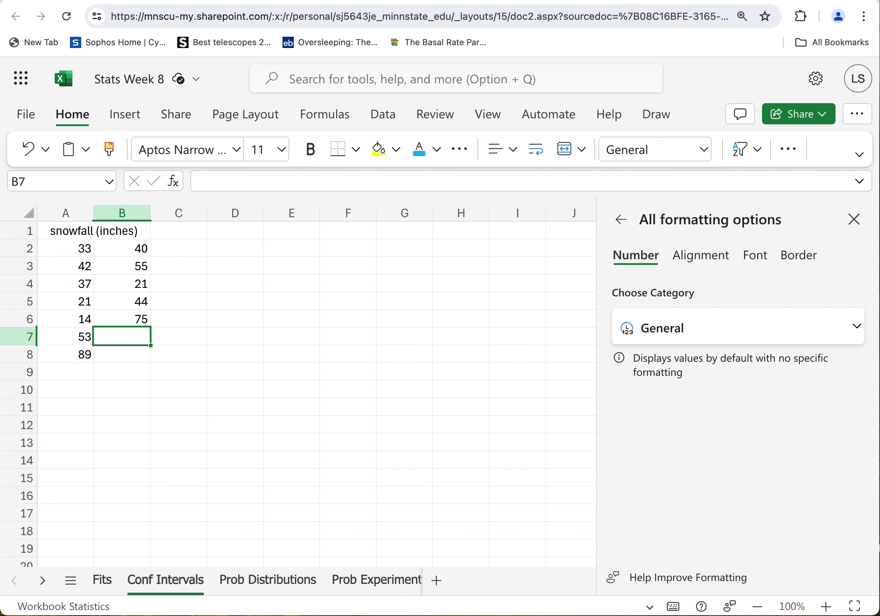
pyautogui.write('85')
pyautogui.press('Return')
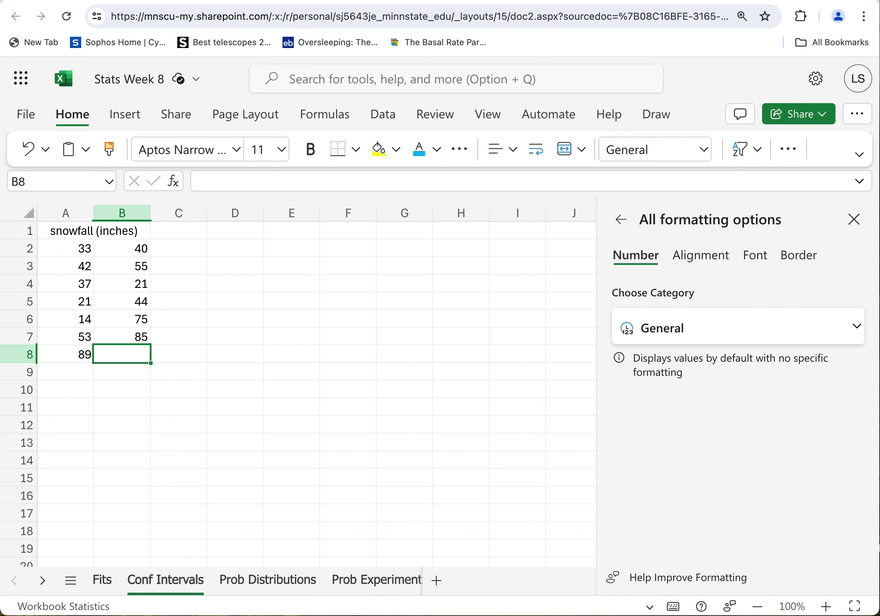
pyautogui.write('47')
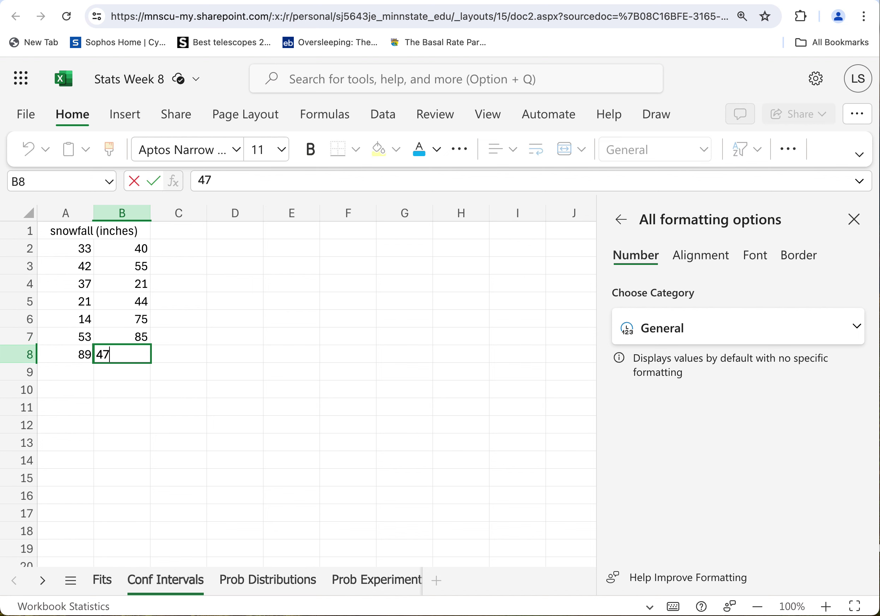
pyautogui.press('Return')
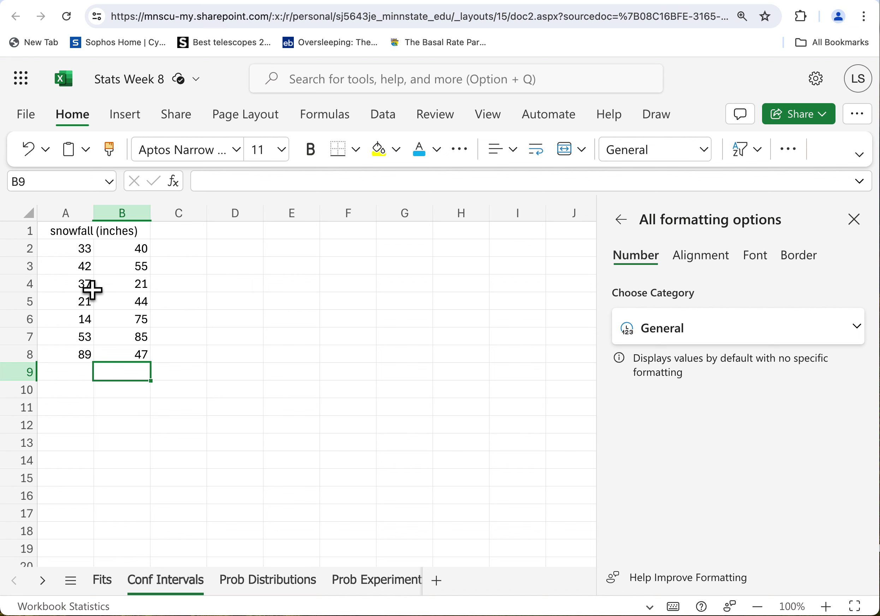
# - Label cell D2 "xbar" and calculate the sample mean in cell E2 with the AVERAGE function over A2:B8
pyautogui.click(243, 254)
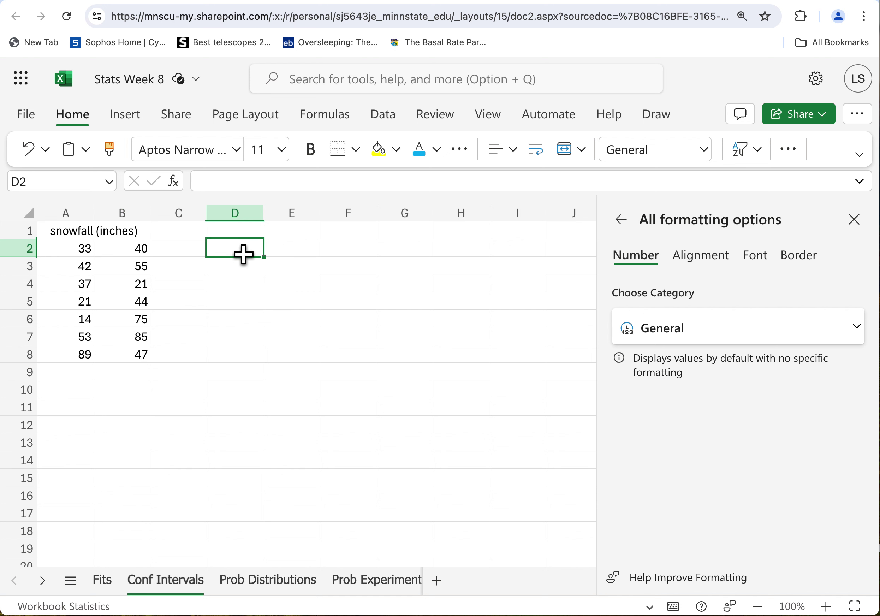
pyautogui.write('xbar')
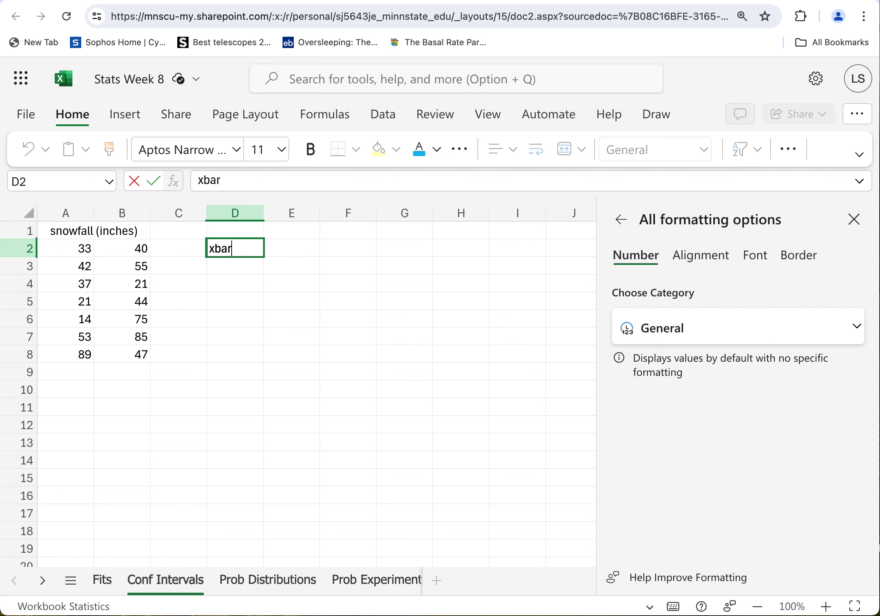
pyautogui.click(301, 257)
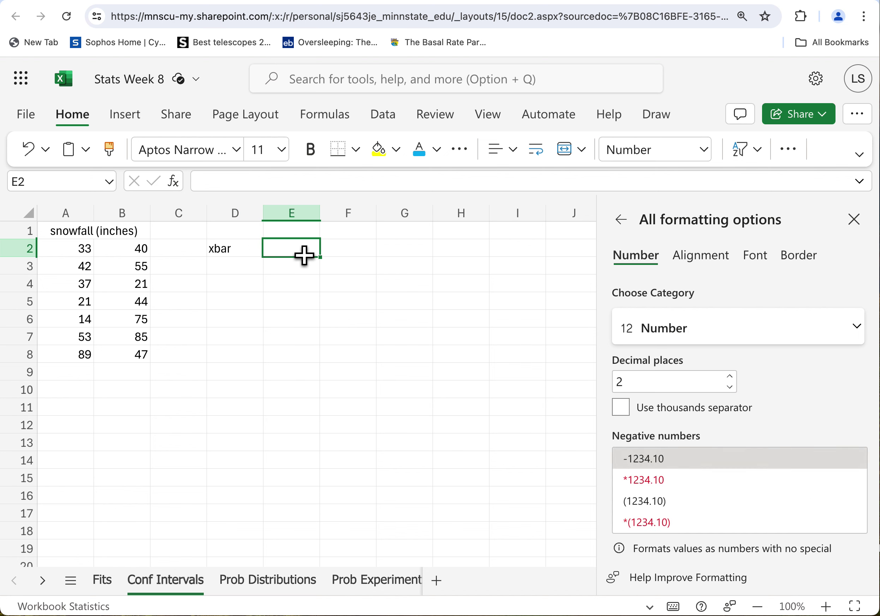
pyautogui.click(327, 117)
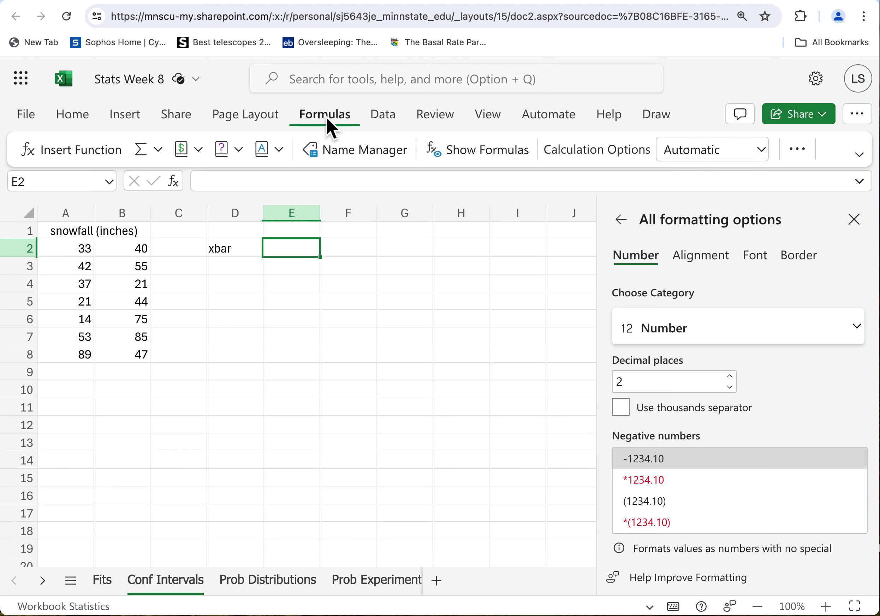
pyautogui.click(810, 158)
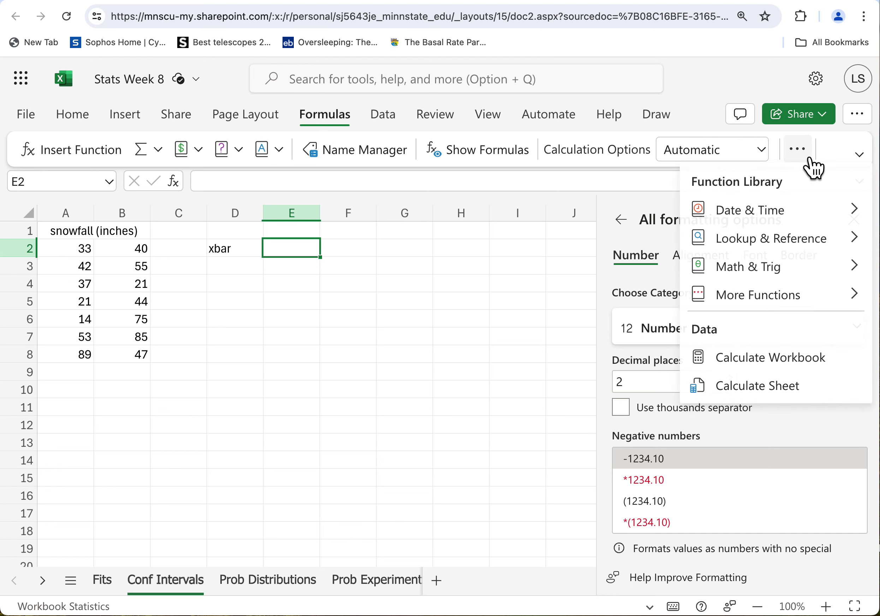
pyautogui.moveTo(778, 305)
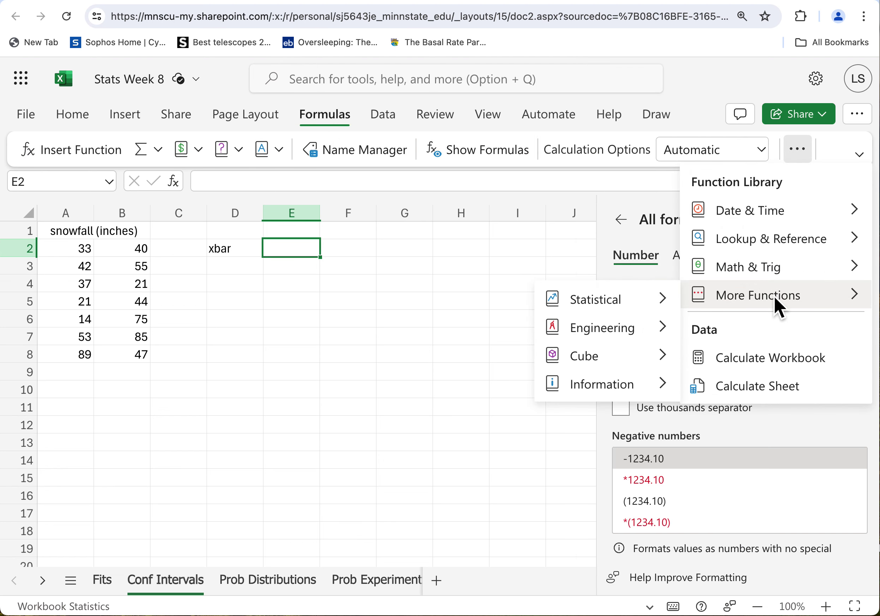
pyautogui.moveTo(602, 309)
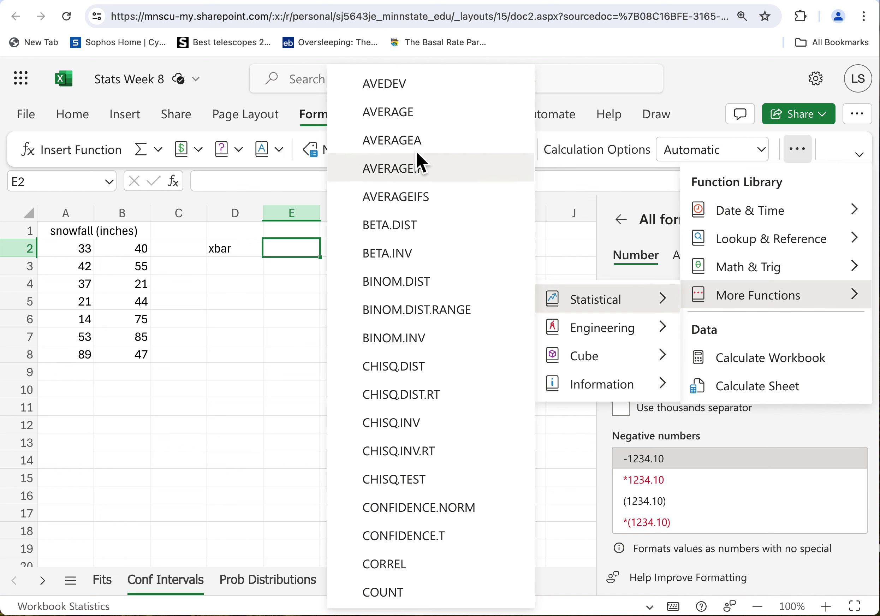
pyautogui.click(403, 116)
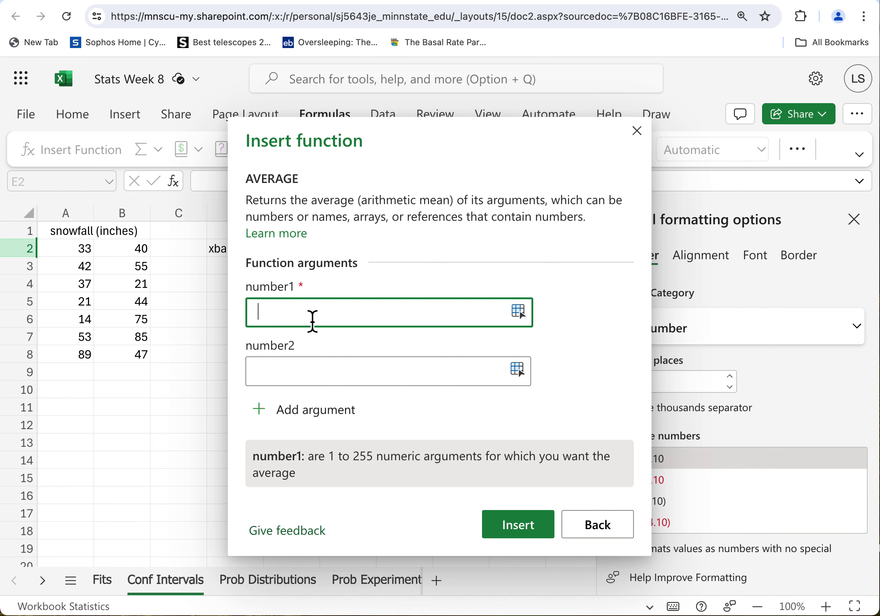
pyautogui.moveTo(79, 255); pyautogui.dragTo(132, 355)
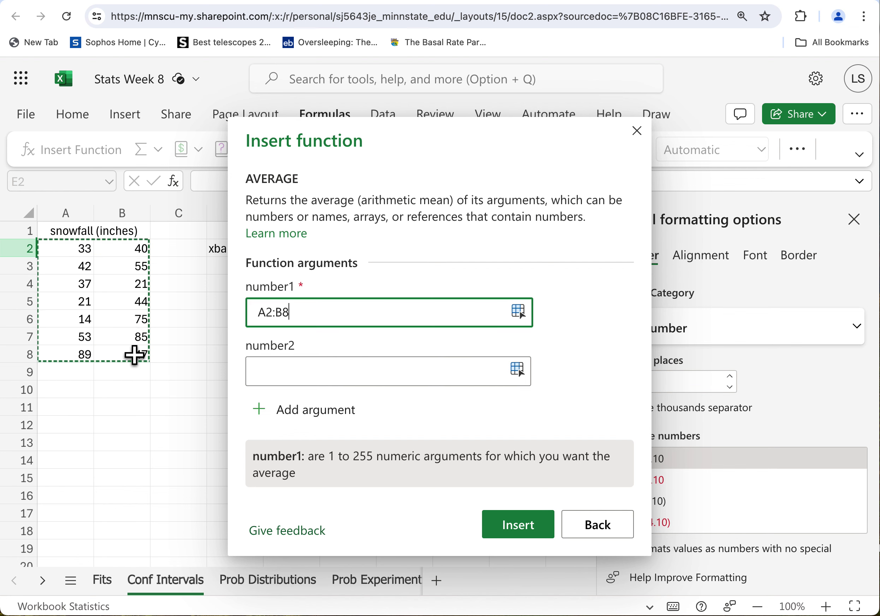
pyautogui.click(518, 525)
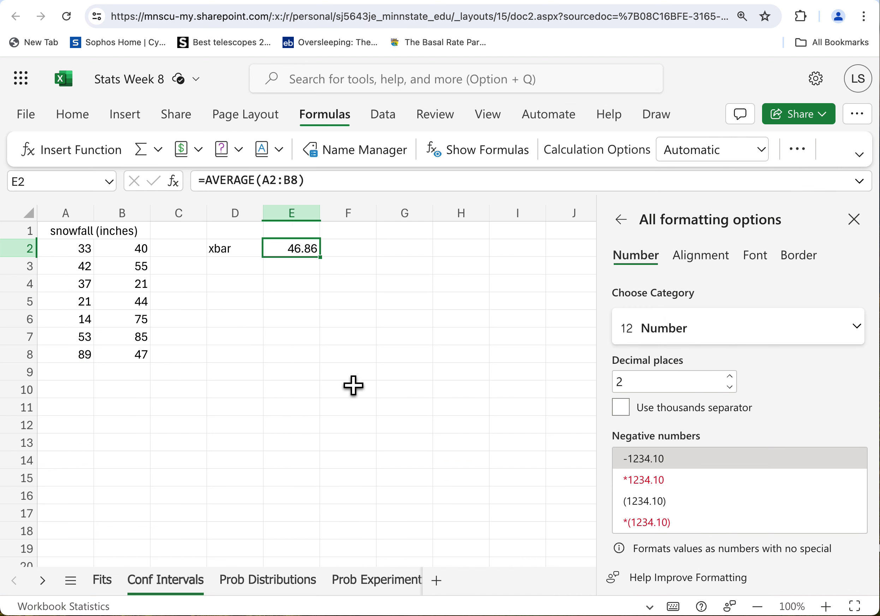
# - Check the number format and decimal places applied to the sample mean in cell E2
pyautogui.click(416, 305)
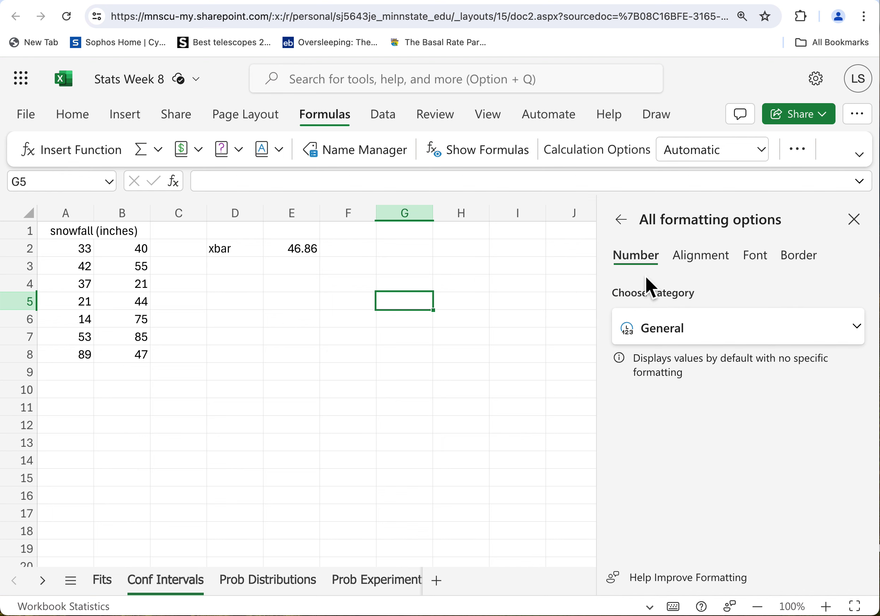
pyautogui.click(315, 256)
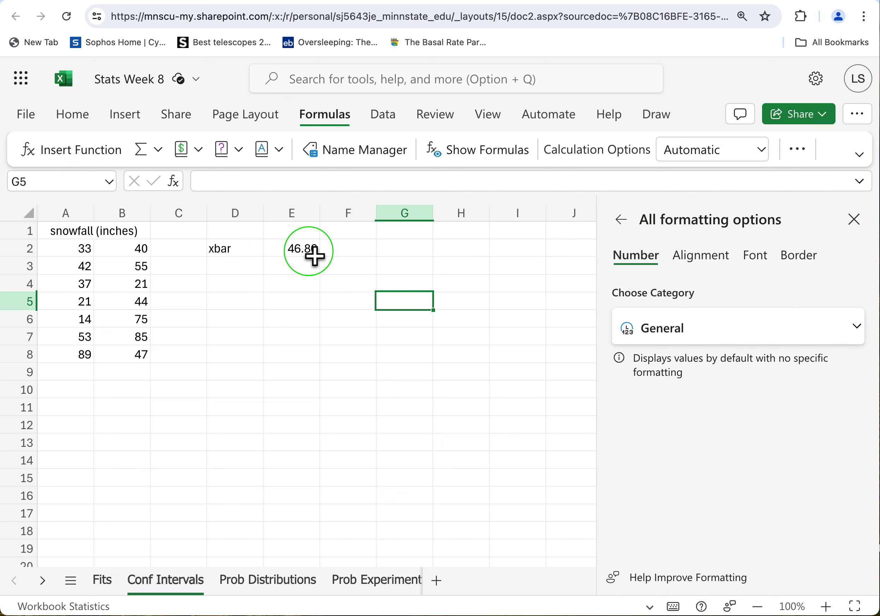
pyautogui.click(385, 443)
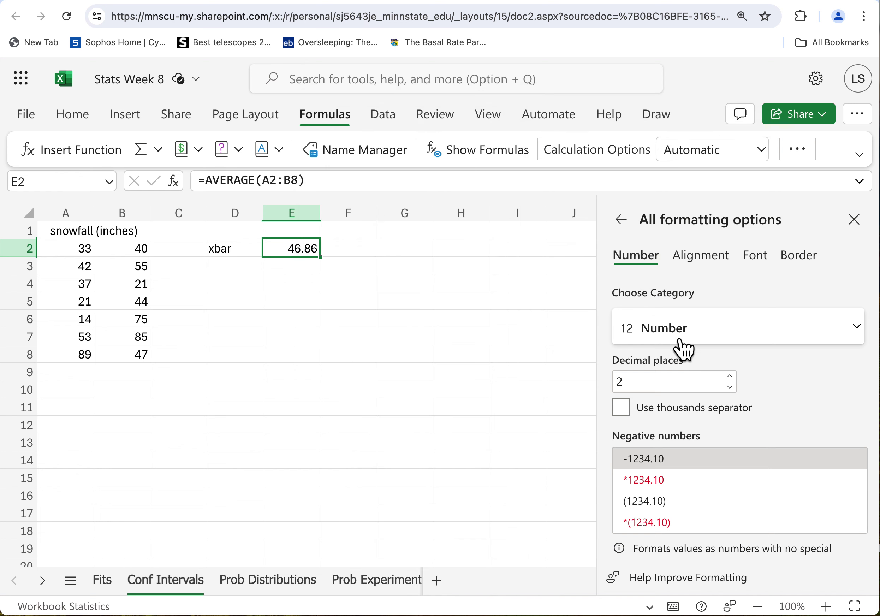
pyautogui.moveTo(392, 301); pyautogui.dragTo(398, 284)
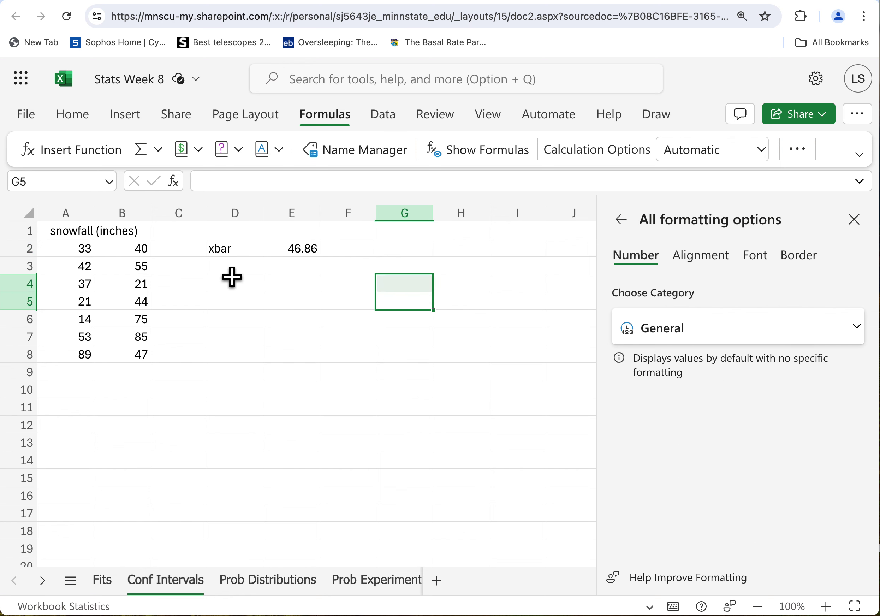
pyautogui.click(232, 272)
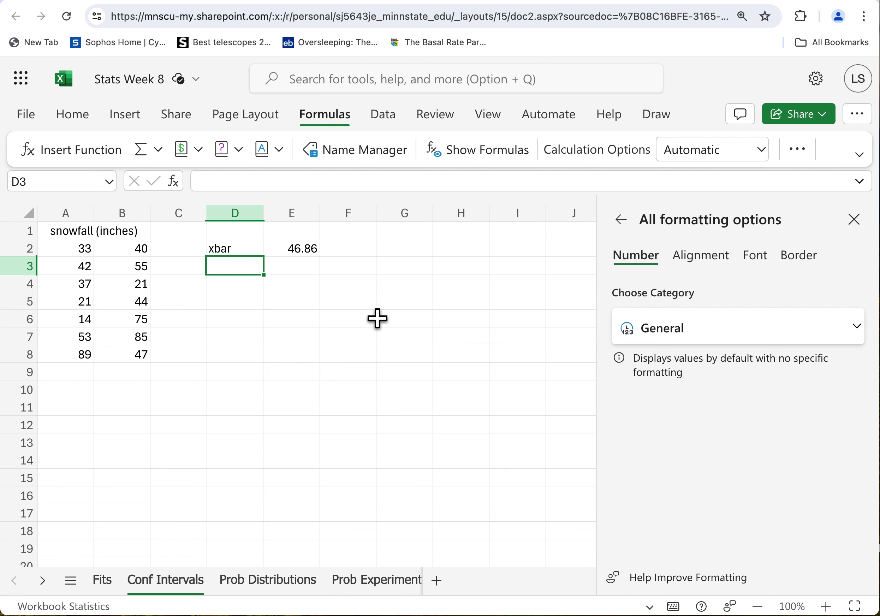
pyautogui.click(400, 289)
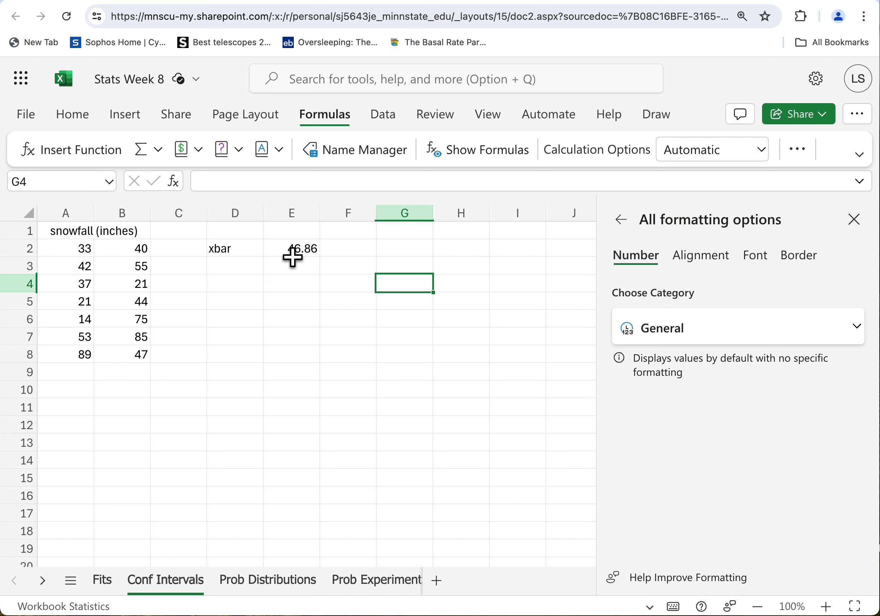
# - Enter the labels "s", "n", "alpha" and "E" in cells D3 to D6 below "xbar"
pyautogui.click(252, 272)
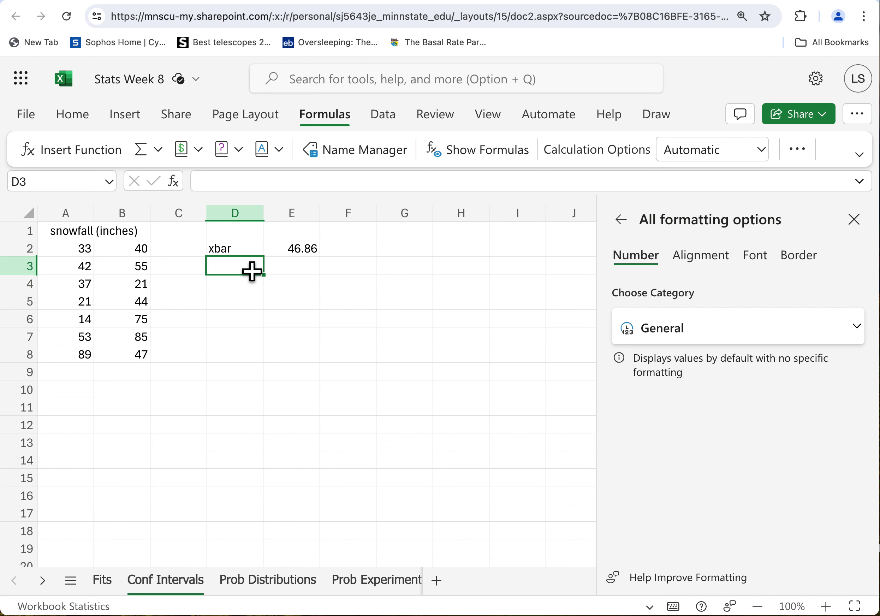
pyautogui.write('s')
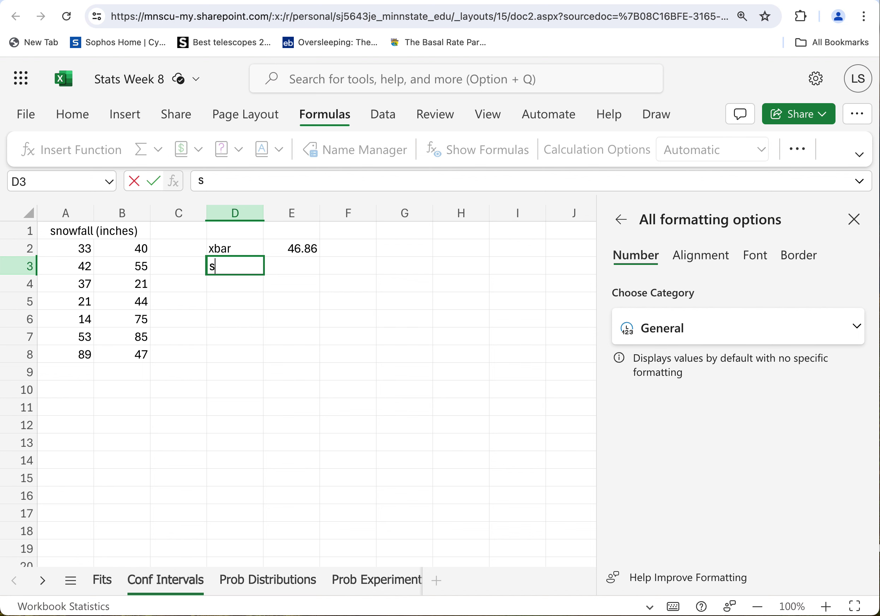
pyautogui.click(241, 290)
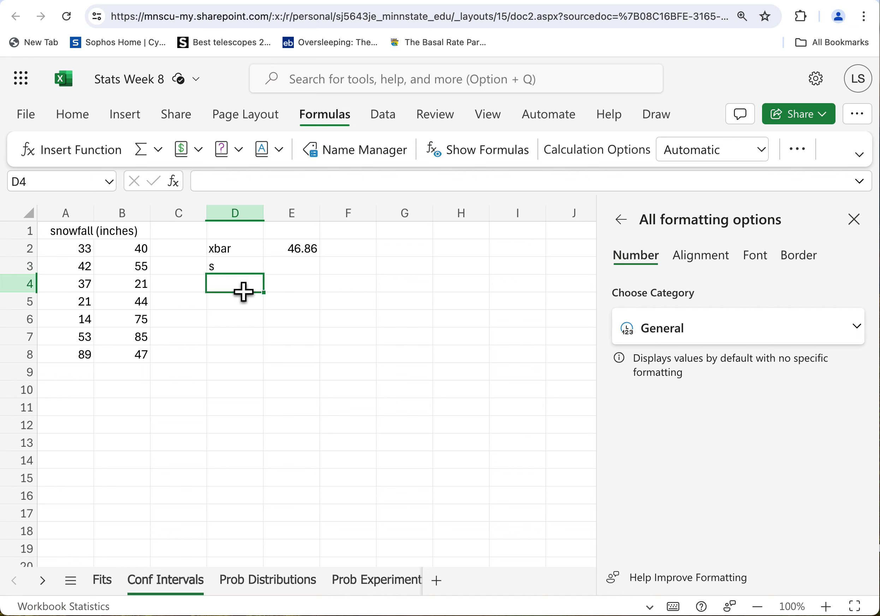
pyautogui.write('n')
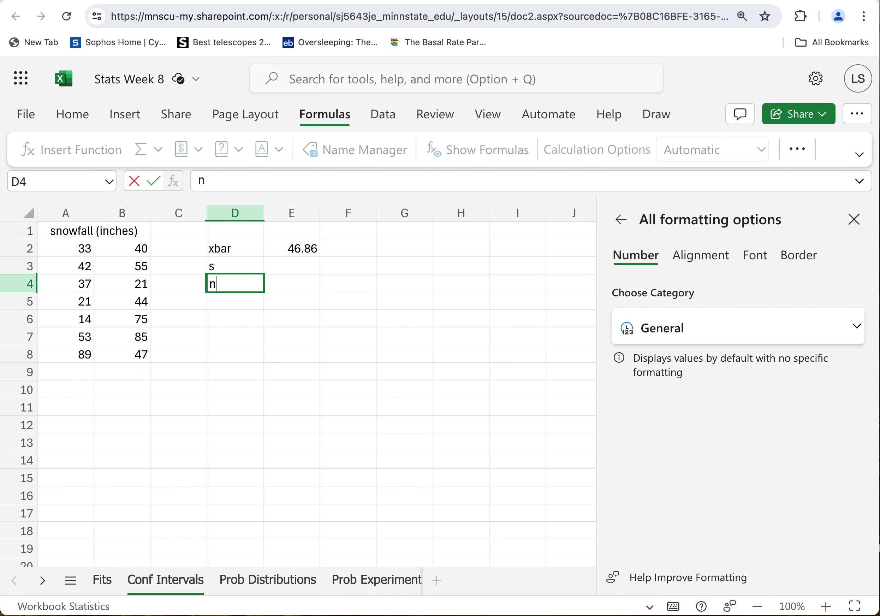
pyautogui.click(249, 305)
pyautogui.write('alpha')
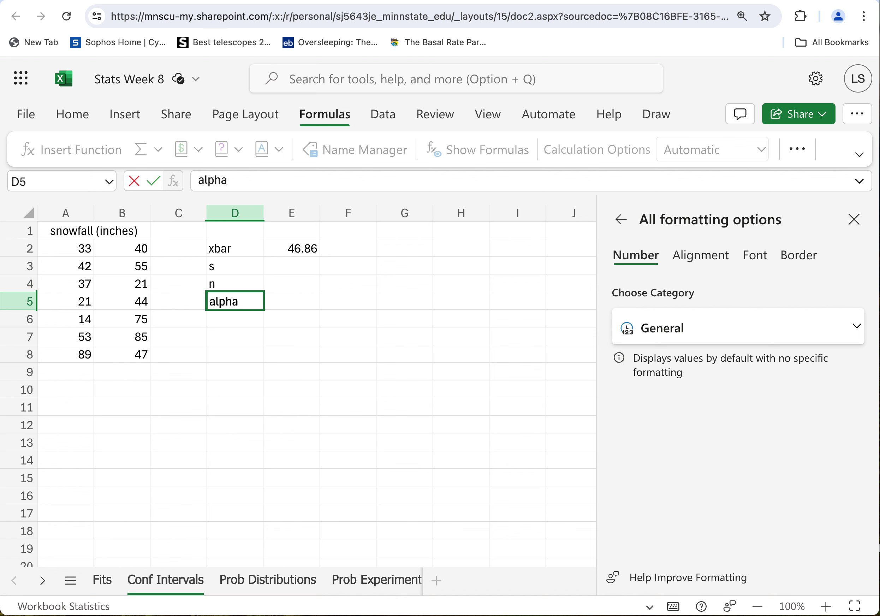
pyautogui.click(253, 327)
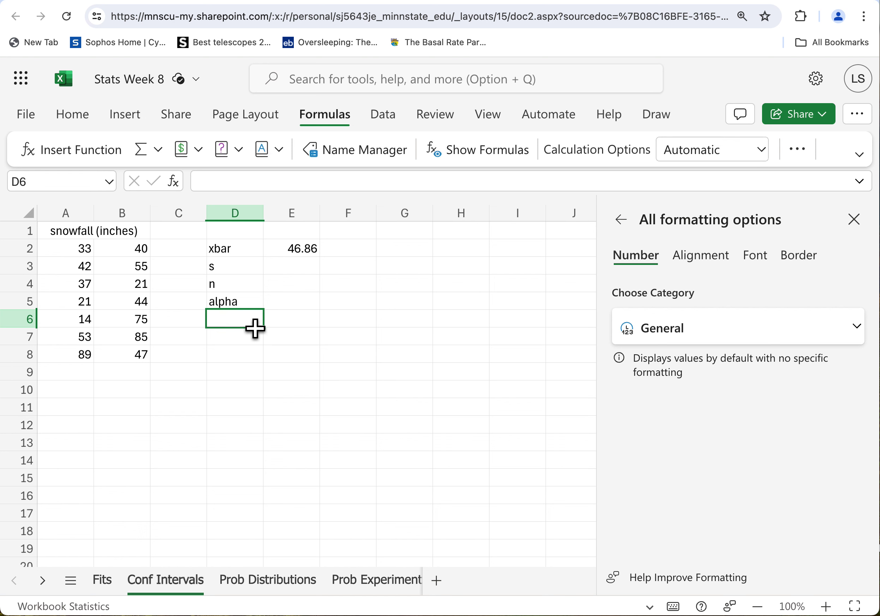
pyautogui.write('E')
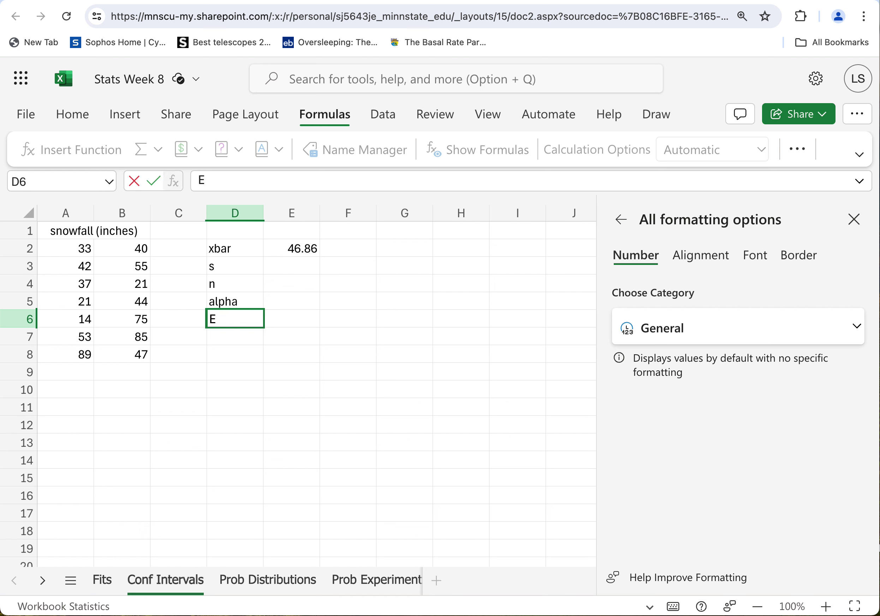
pyautogui.click(355, 392)
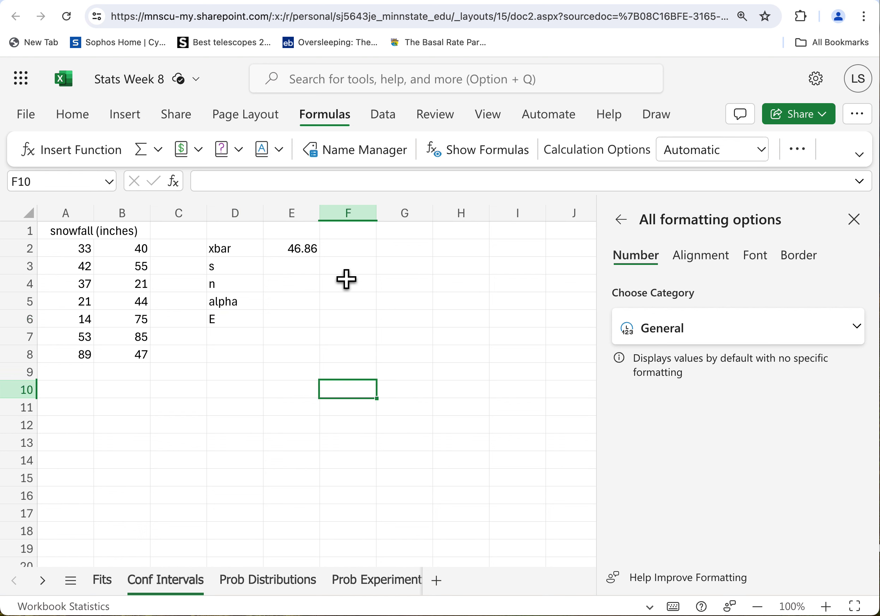
# - Calculate the sample standard deviation in cell E3 with the STDEV.S function over A2:B8
pyautogui.click(307, 272)
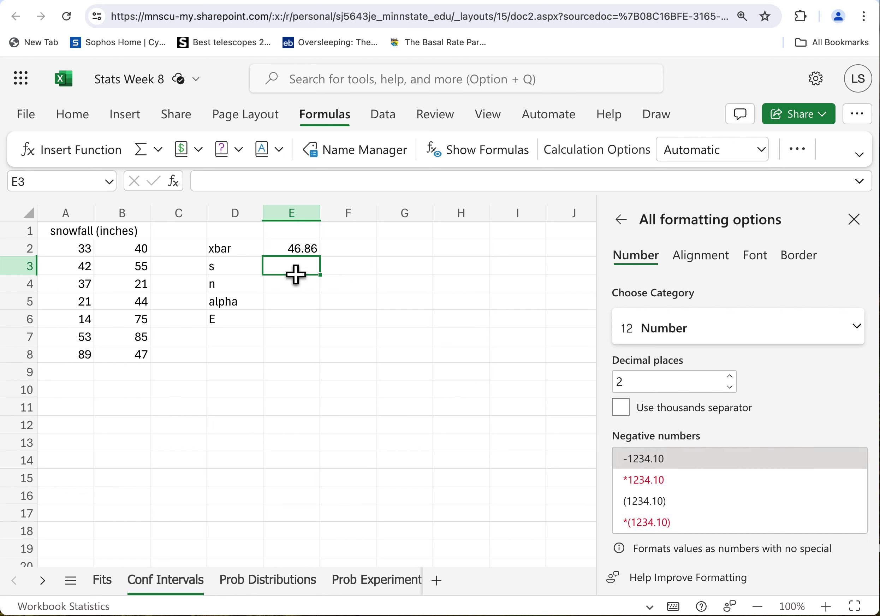
pyautogui.click(810, 164)
pyautogui.moveTo(782, 299)
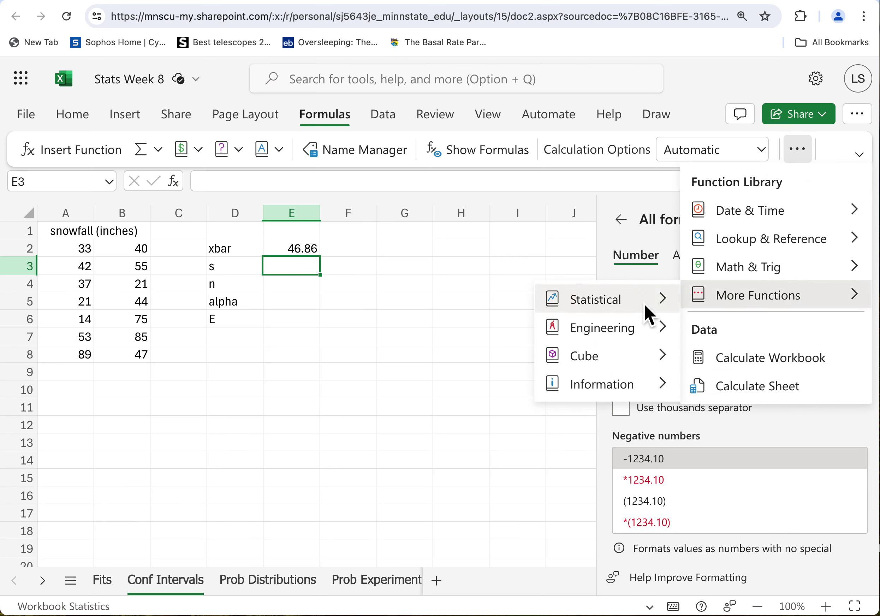
pyautogui.moveTo(582, 301)
pyautogui.scroll(-1, 435, 303)
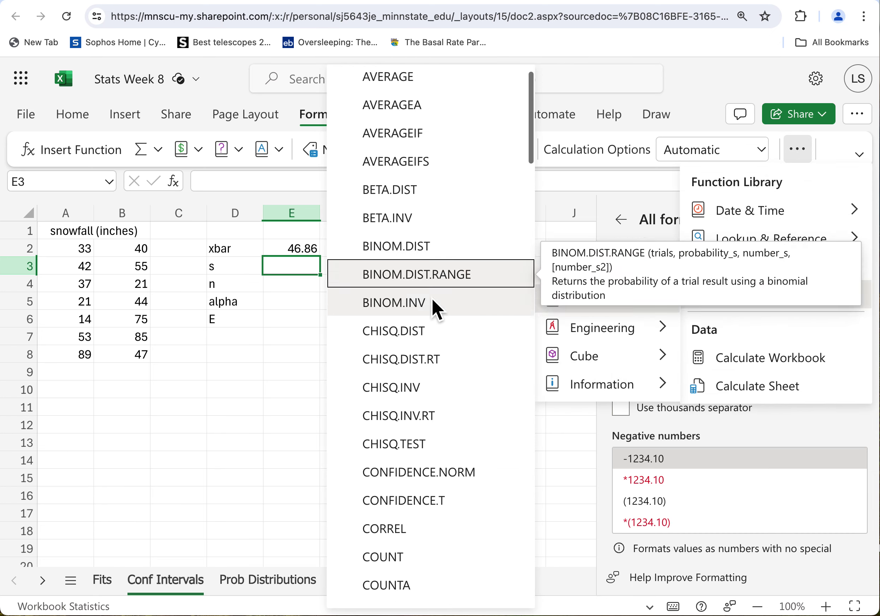
pyautogui.scroll(-20, 432, 299)
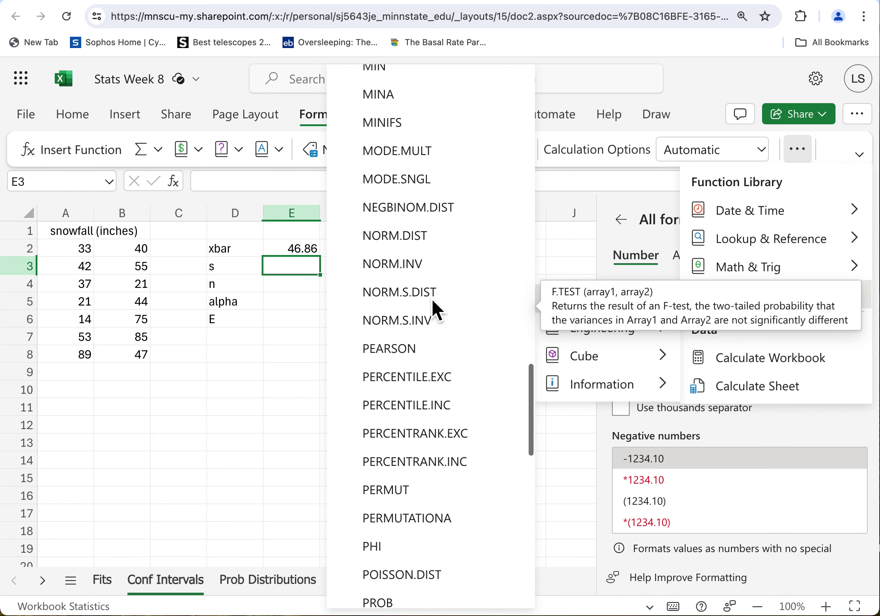
pyautogui.scroll(-10, 432, 298)
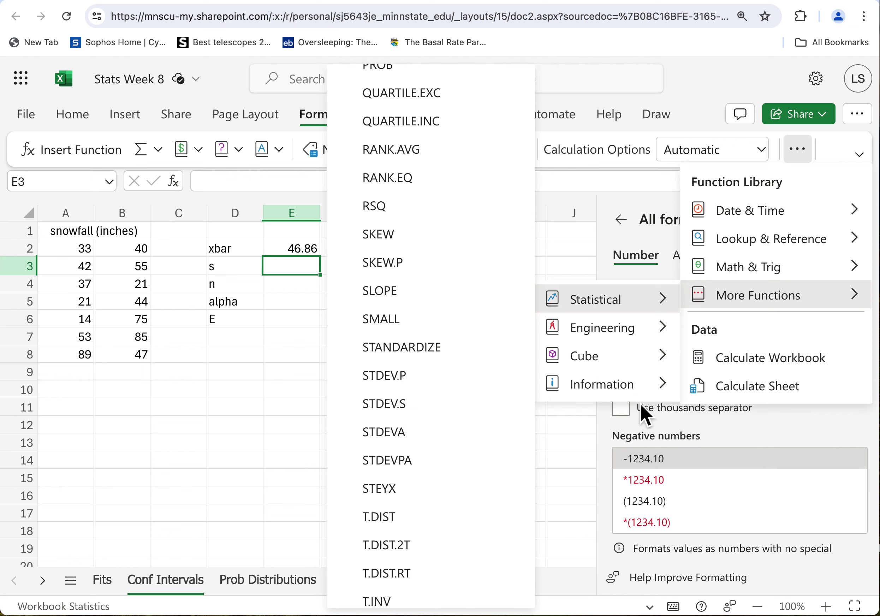
pyautogui.click(403, 416)
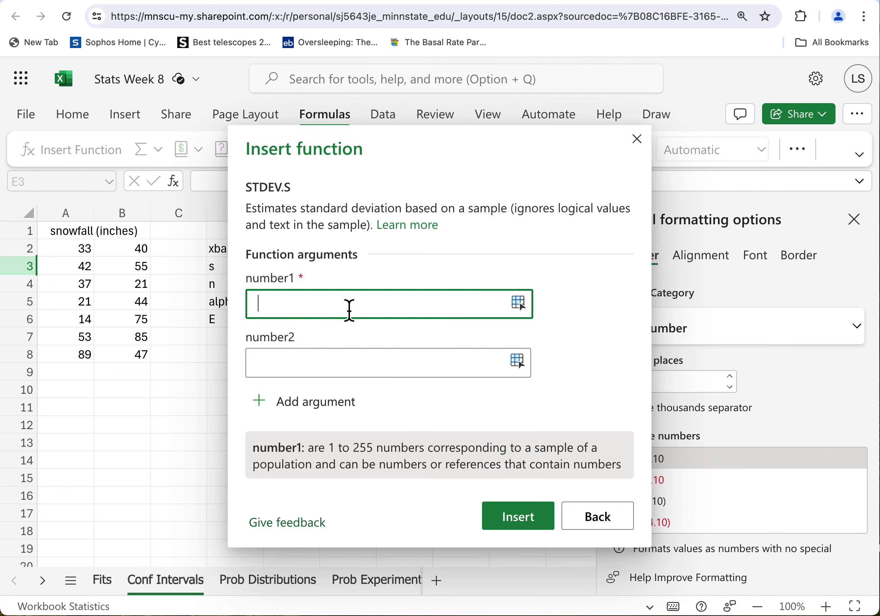
pyautogui.moveTo(83, 256); pyautogui.dragTo(131, 349)
pyautogui.click(524, 527)
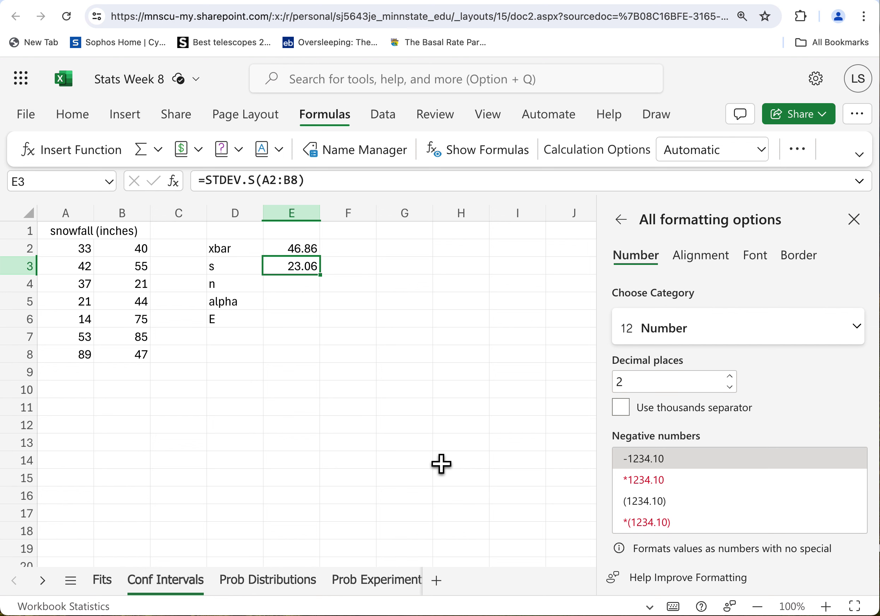
# - Calculate the sample size in cell E4 with the COUNT function over A2:B8
pyautogui.click(307, 291)
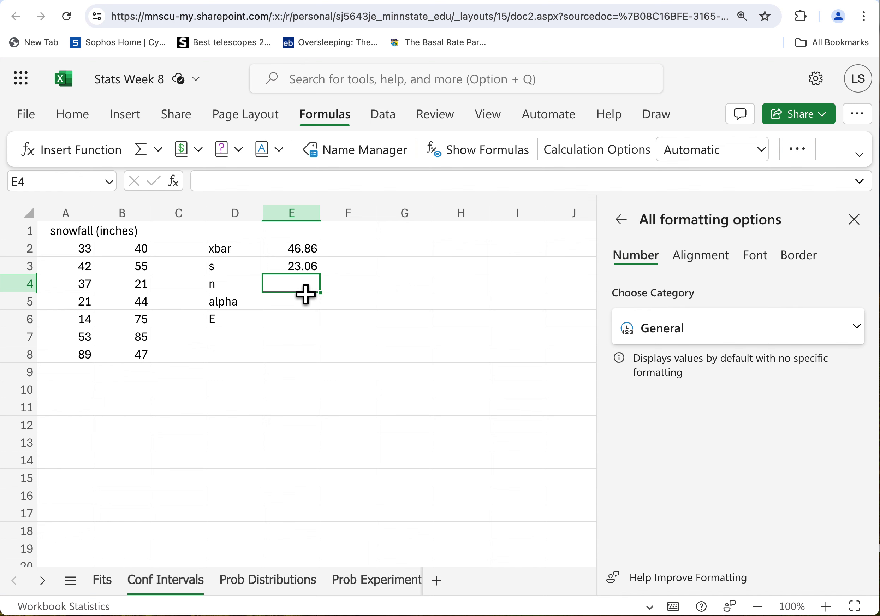
pyautogui.click(805, 154)
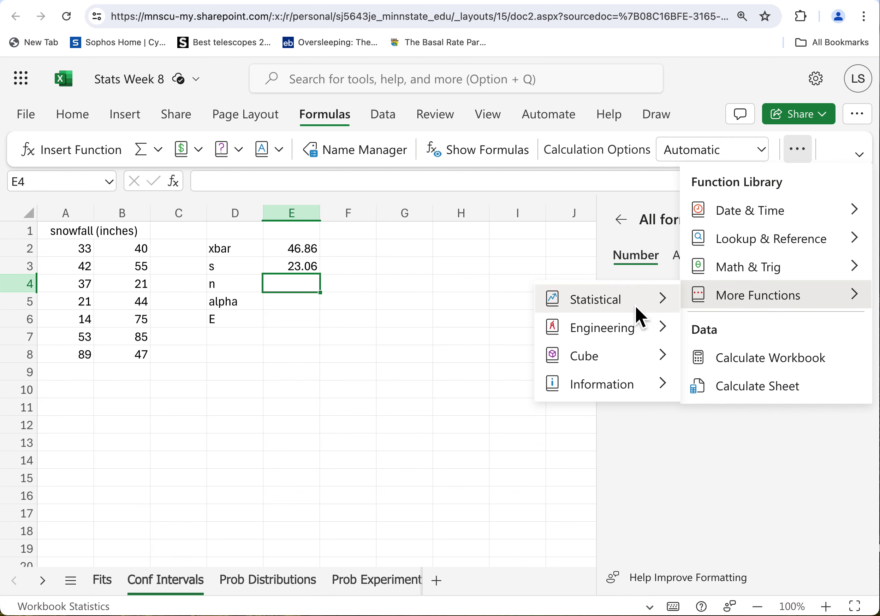
pyautogui.moveTo(612, 315)
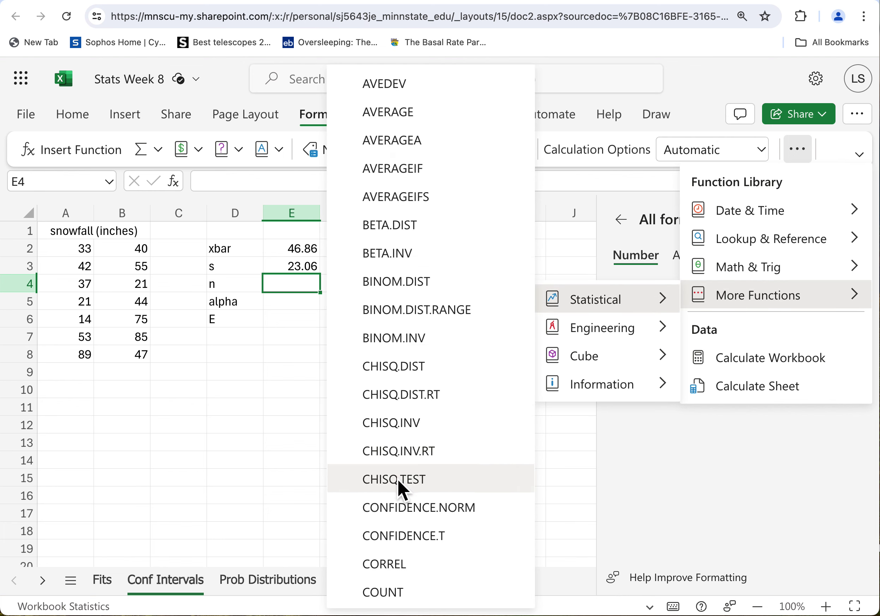
pyautogui.scroll(-1, 407, 517)
pyautogui.scroll(-1, 404, 544)
pyautogui.click(395, 563)
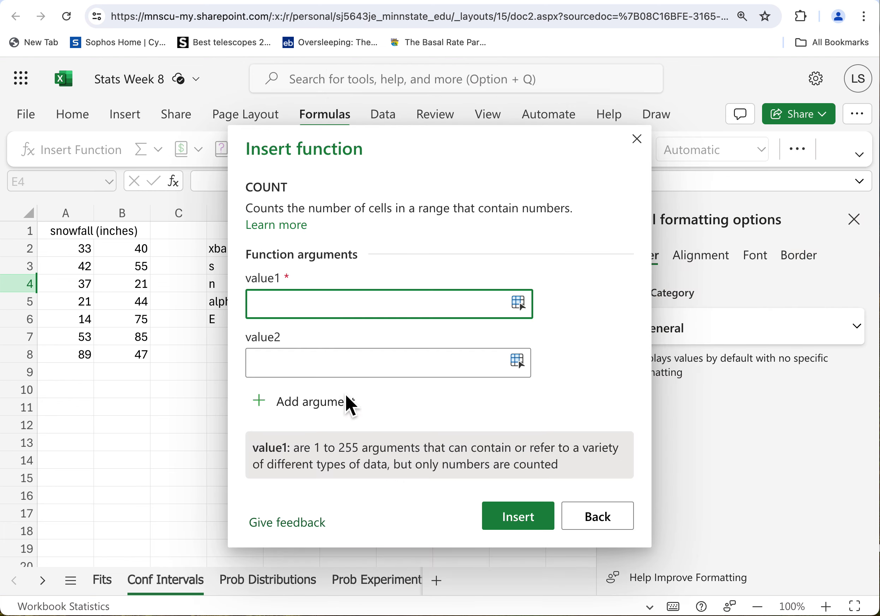
pyautogui.moveTo(74, 254); pyautogui.dragTo(131, 365)
pyautogui.click(535, 525)
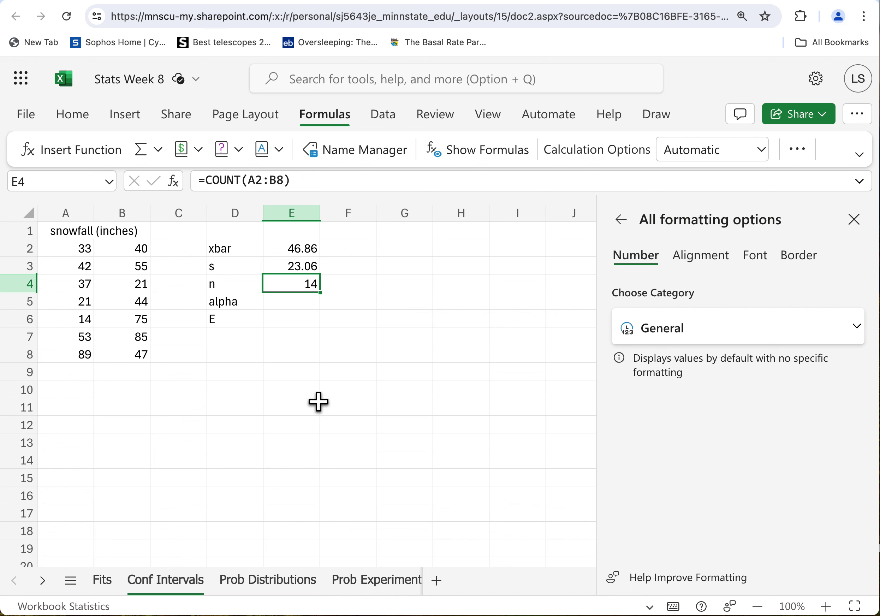
# - Enter 0.05 as alpha in cell E5 and add the note "i.e. 95% CL" beside it in F5
pyautogui.click(292, 303)
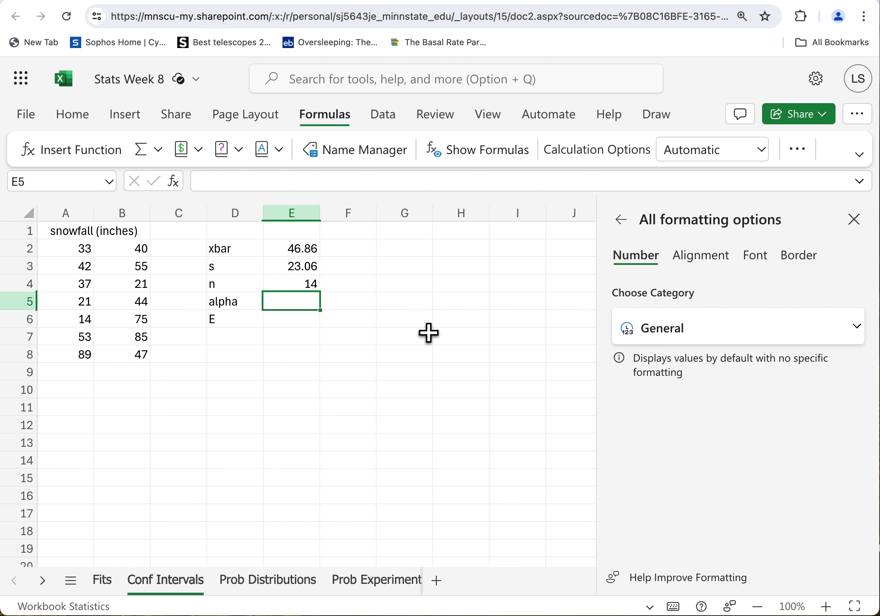
pyautogui.write('0.05')
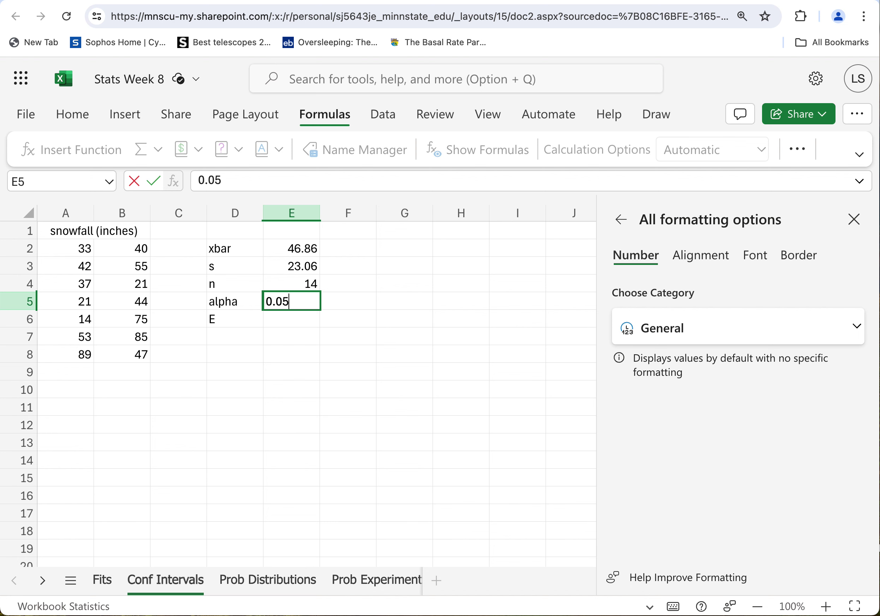
pyautogui.click(368, 312)
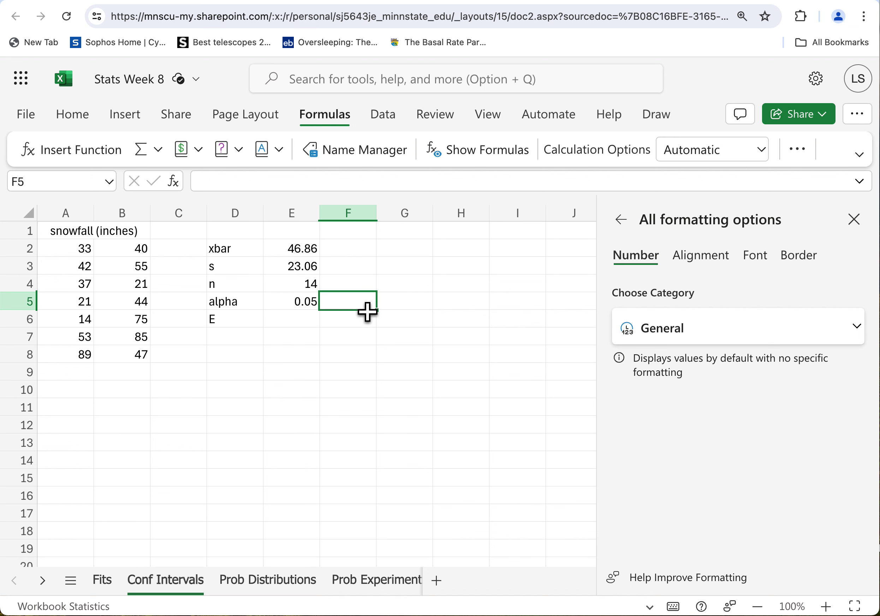
pyautogui.write('i.e. 9')
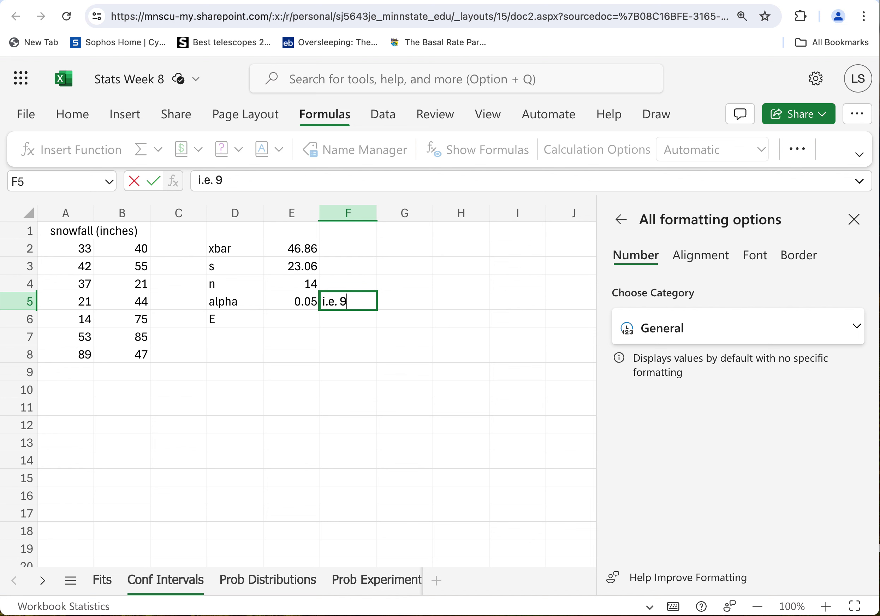
pyautogui.write('5% CL')
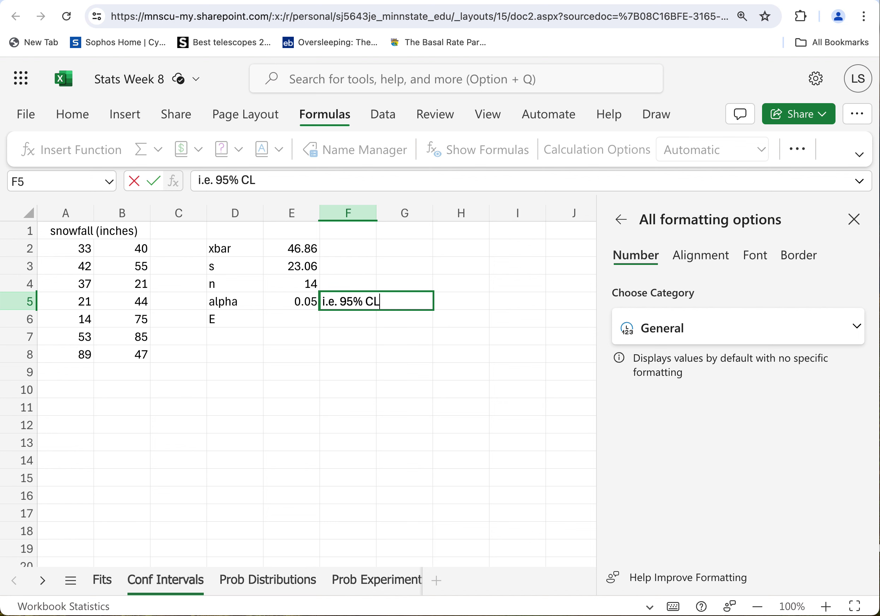
pyautogui.click(446, 373)
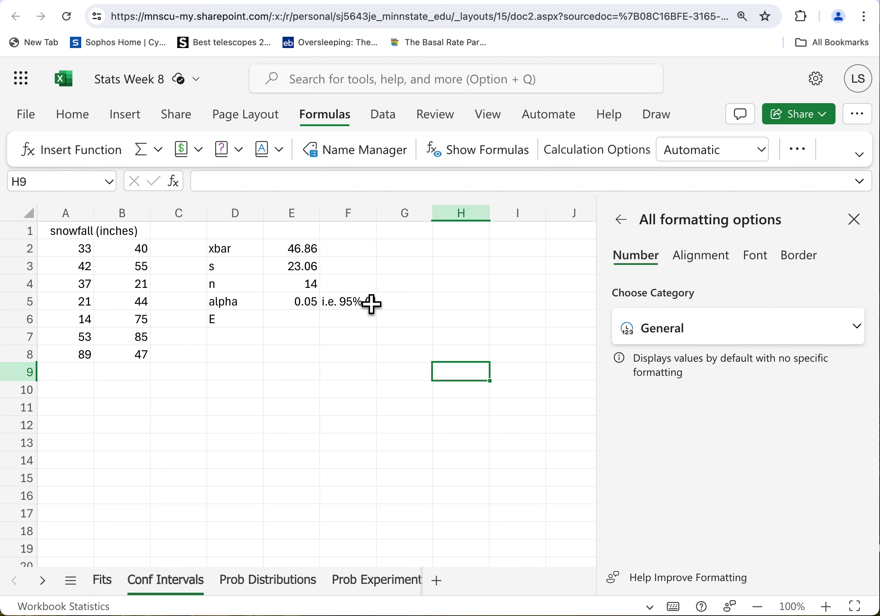
pyautogui.hscroll(1, 357, 309)
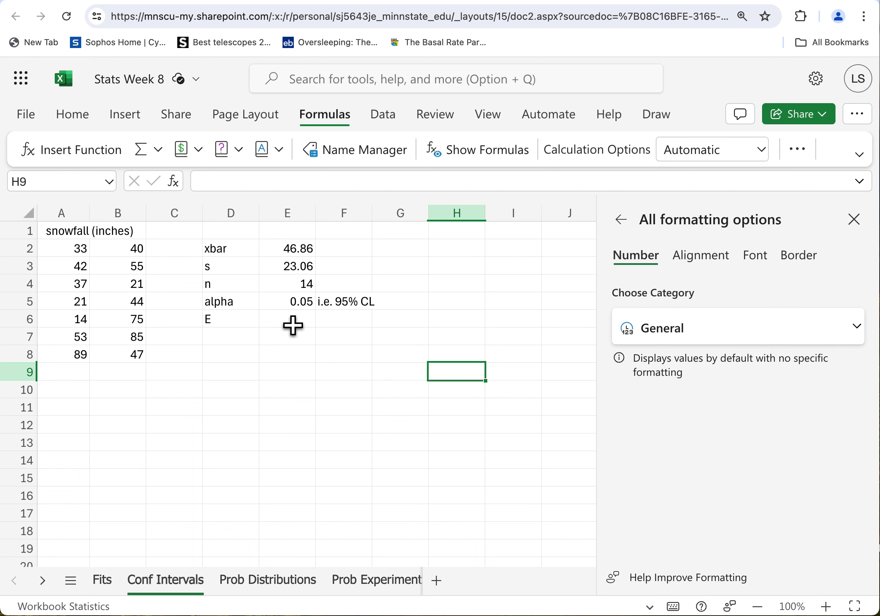
# - Calculate the margin of error in cell E6 with CONFIDENCE.T, using E5 for alpha, E3 for standard deviation and E4 for size
pyautogui.click(308, 327)
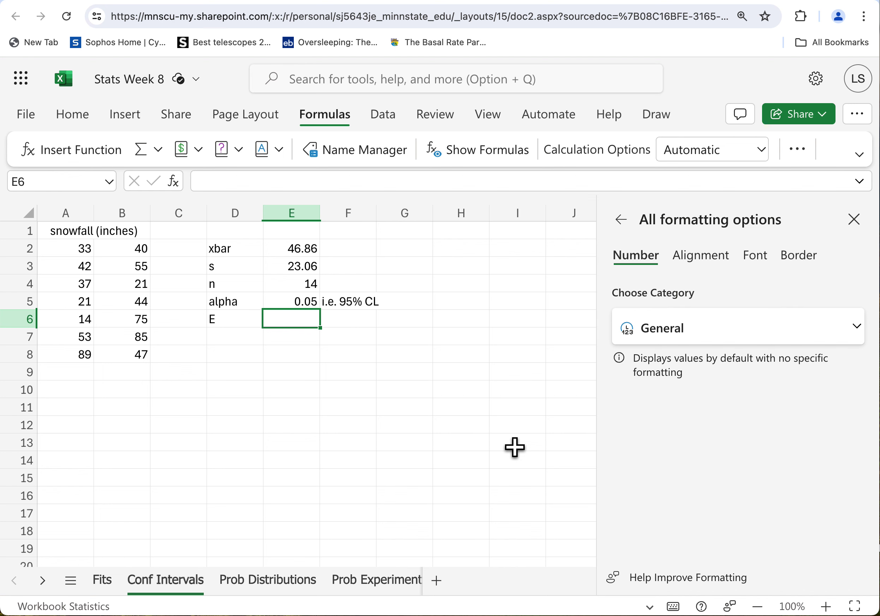
pyautogui.click(798, 151)
pyautogui.moveTo(758, 294)
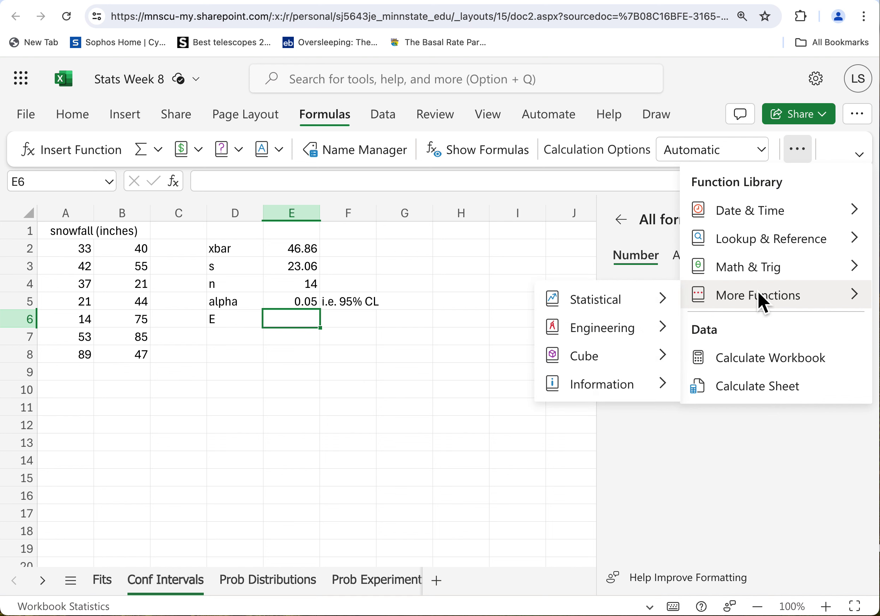
pyautogui.moveTo(614, 305)
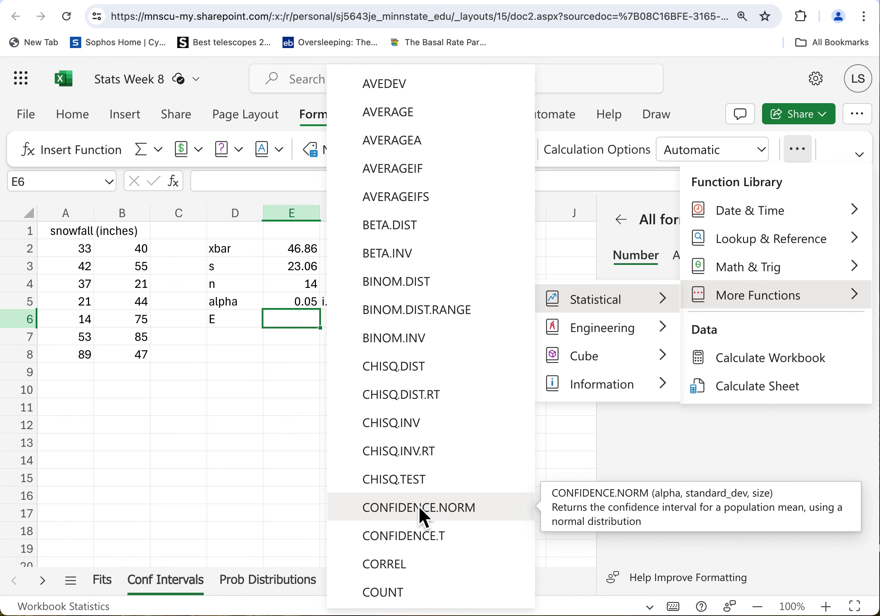
pyautogui.click(427, 538)
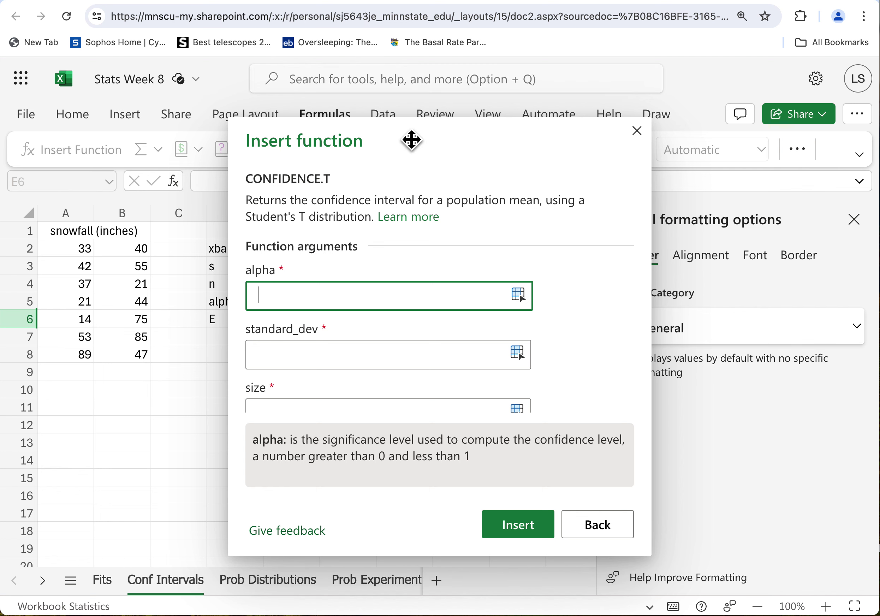
pyautogui.moveTo(411, 139); pyautogui.dragTo(601, 142)
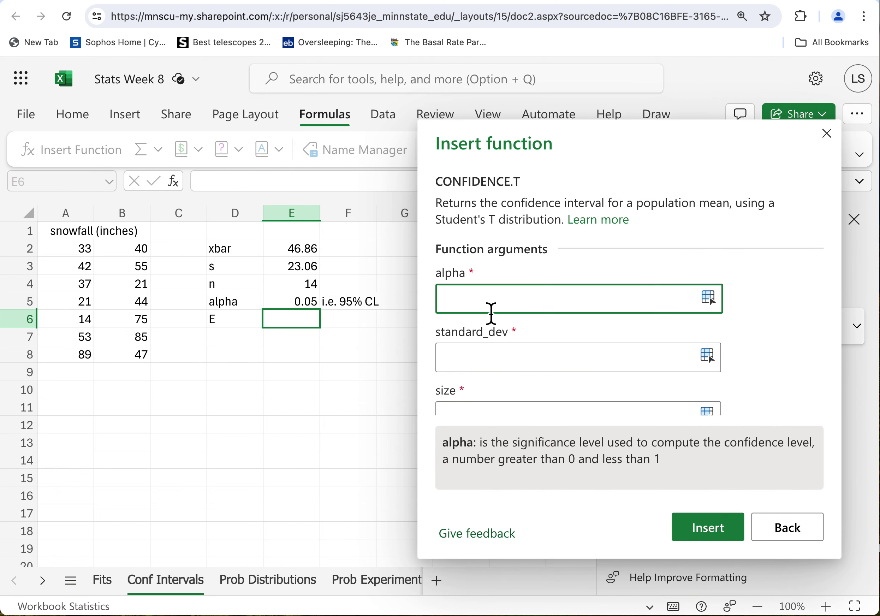
pyautogui.click(306, 307)
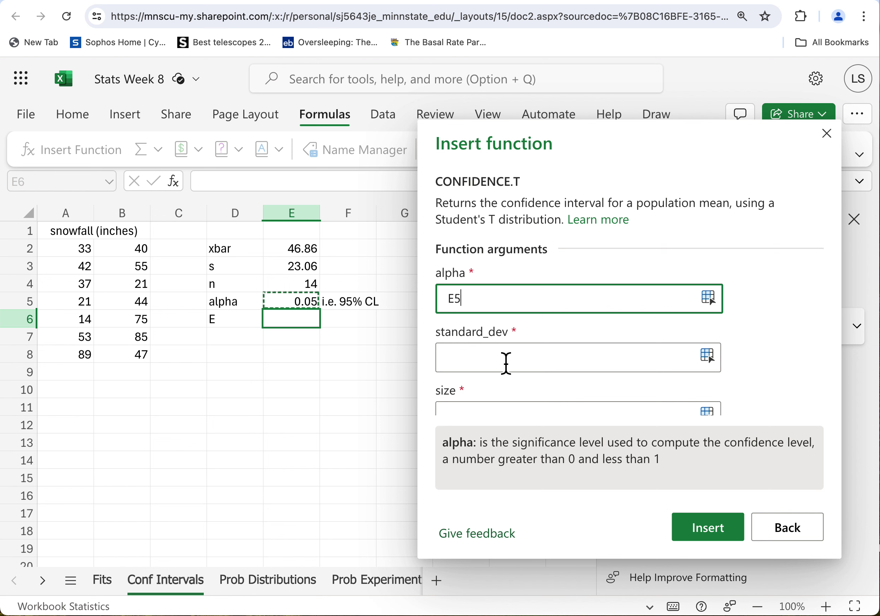
pyautogui.click(519, 363)
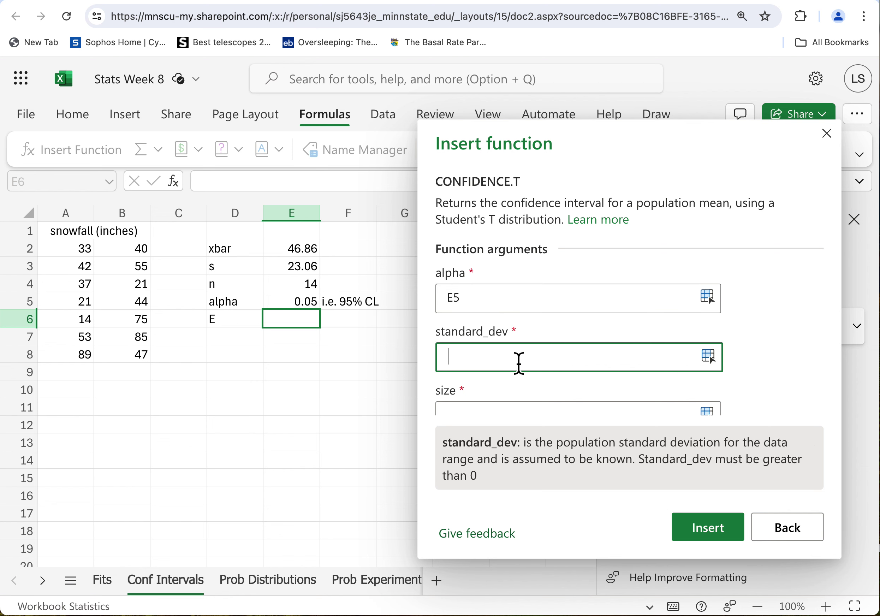
pyautogui.click(308, 275)
pyautogui.click(490, 409)
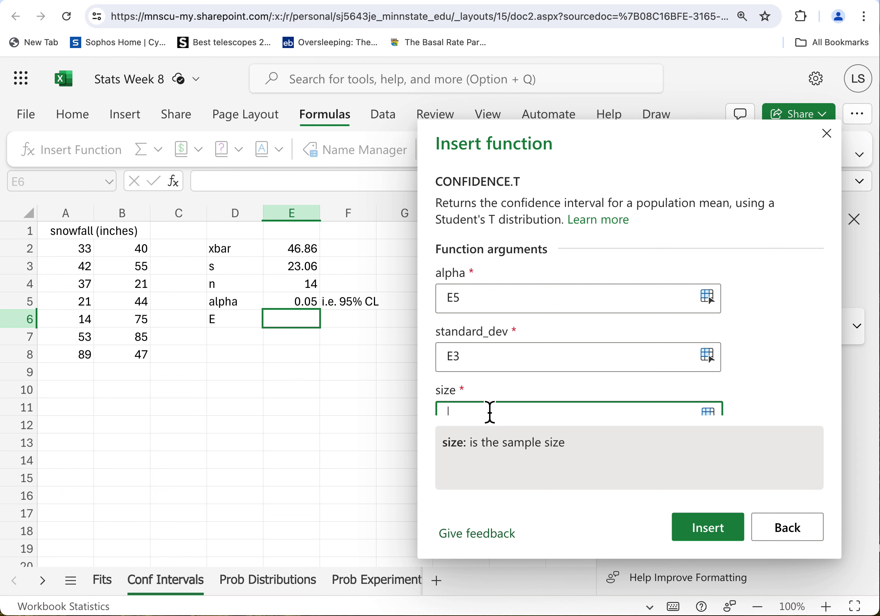
pyautogui.click(307, 288)
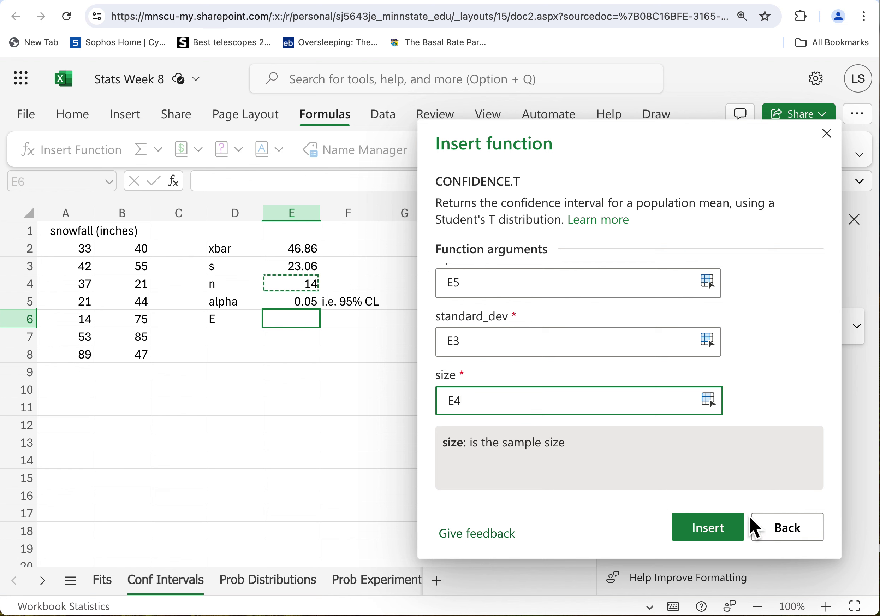
pyautogui.click(717, 538)
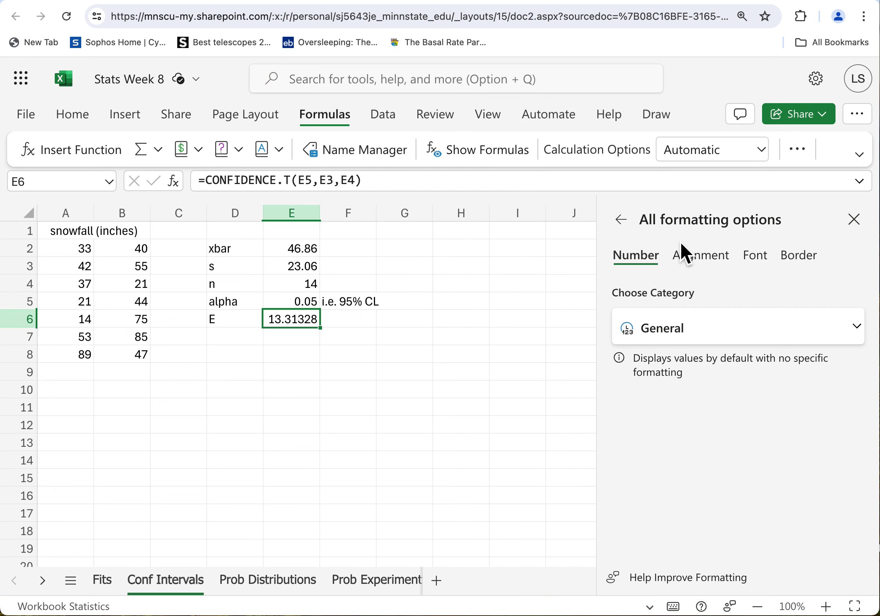
# - Format the margin of error in cell E6 as a Number with 2 decimal places and review it against the mean in E2
pyautogui.click(859, 332)
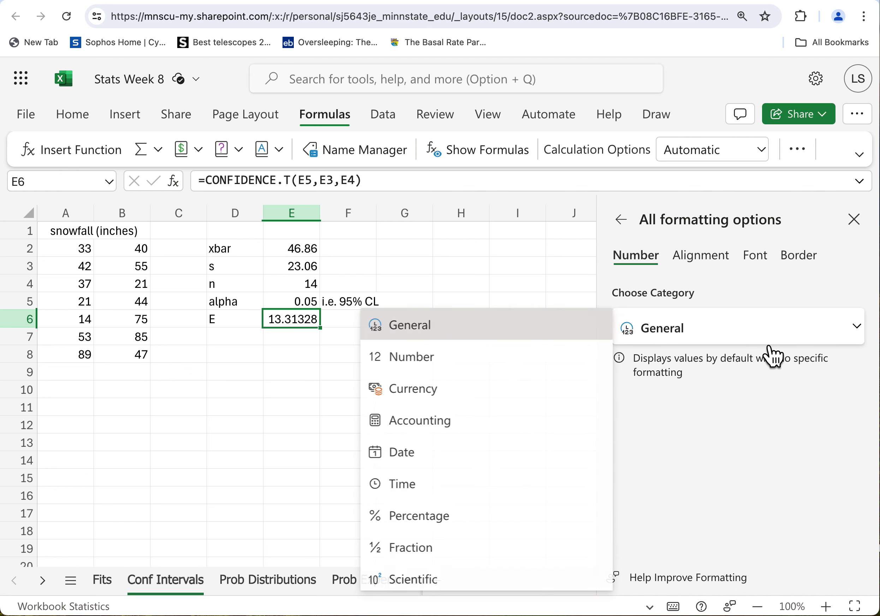
pyautogui.click(436, 361)
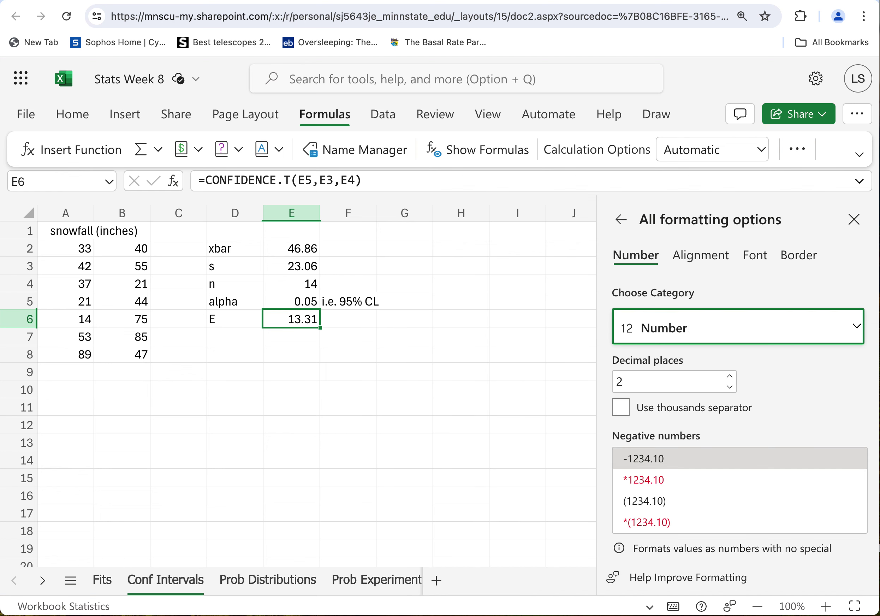
pyautogui.click(371, 388)
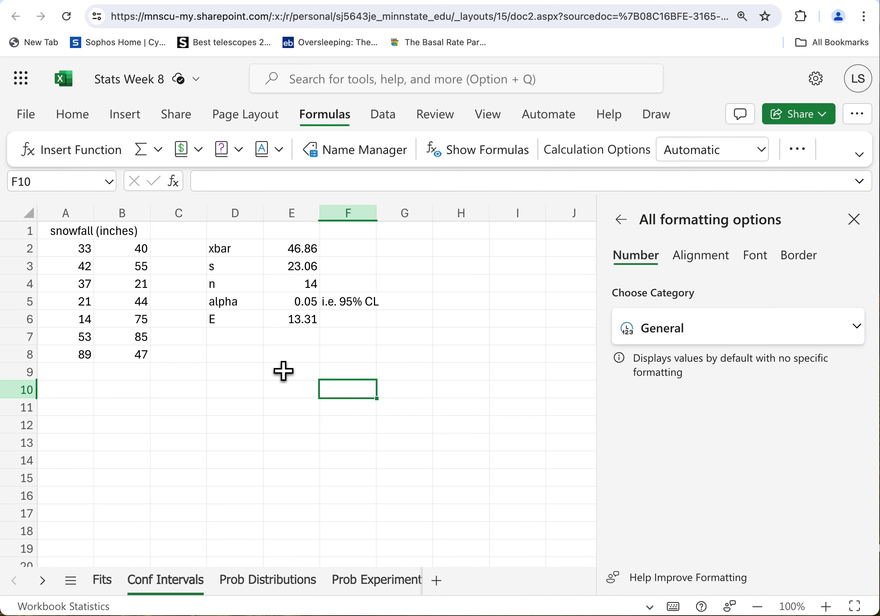
pyautogui.click(296, 320)
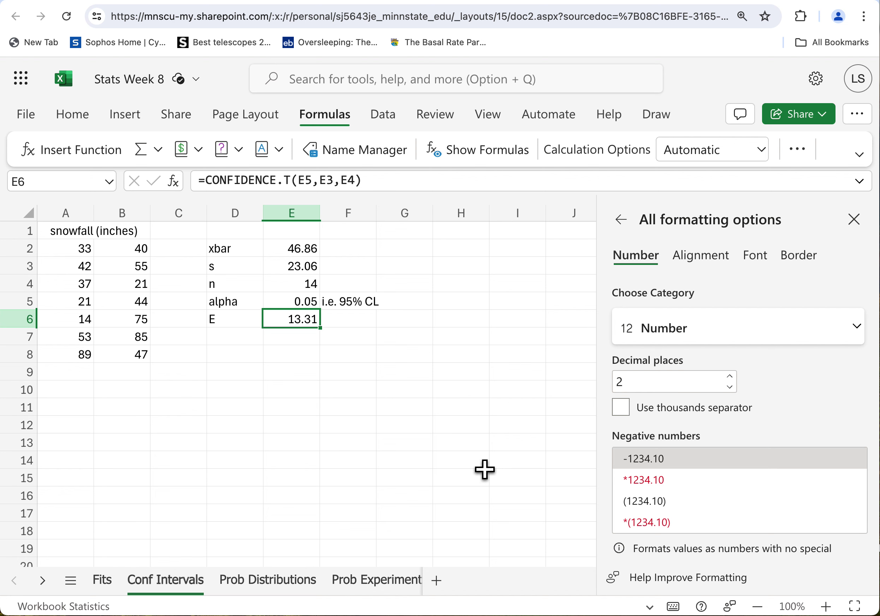
pyautogui.click(313, 252)
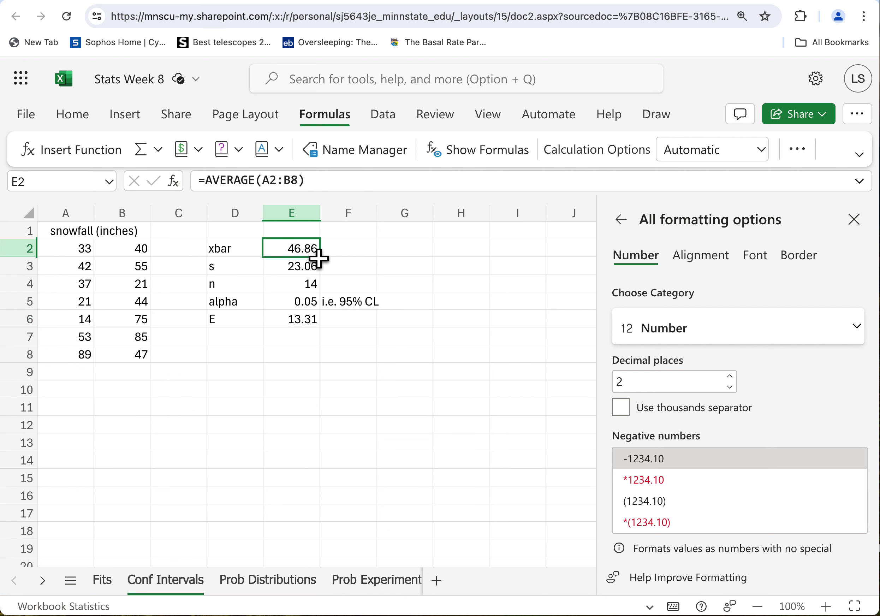
pyautogui.click(308, 324)
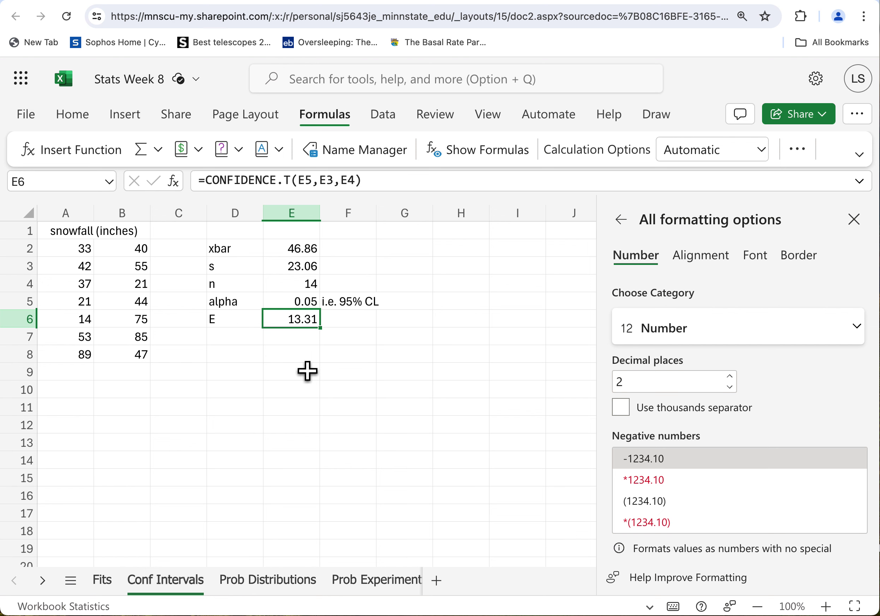
# - Calculate the lower confidence limit in cell D8 with the formula =E2-E6
pyautogui.click(243, 362)
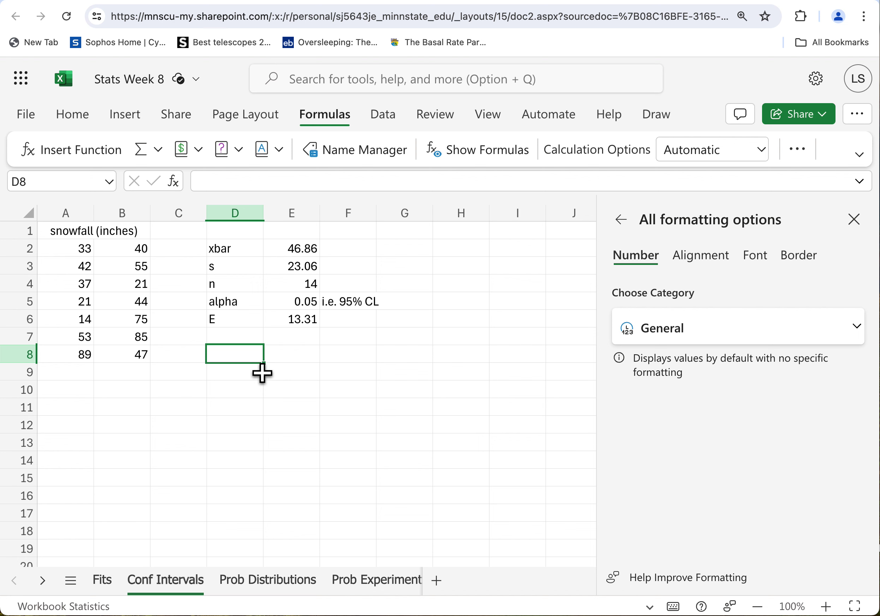
pyautogui.write('=')
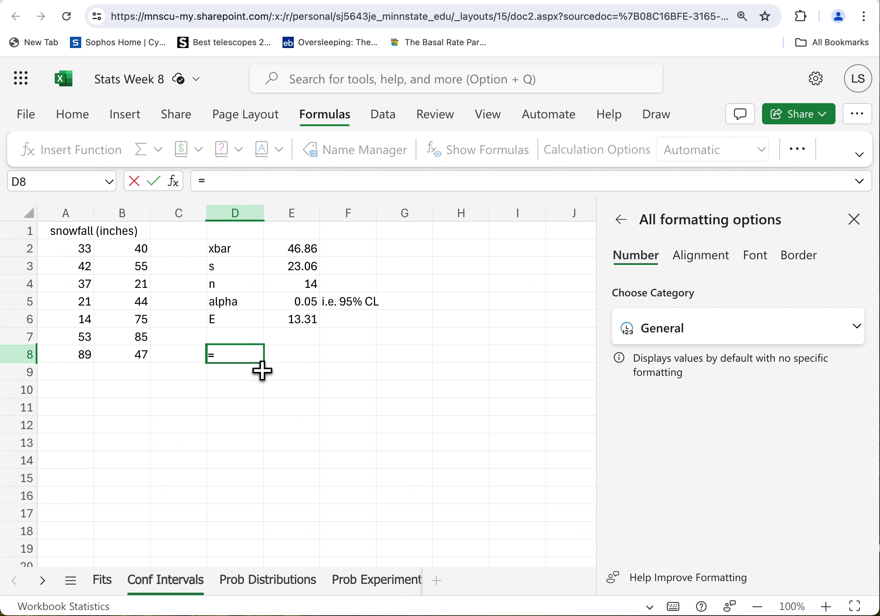
pyautogui.click(311, 255)
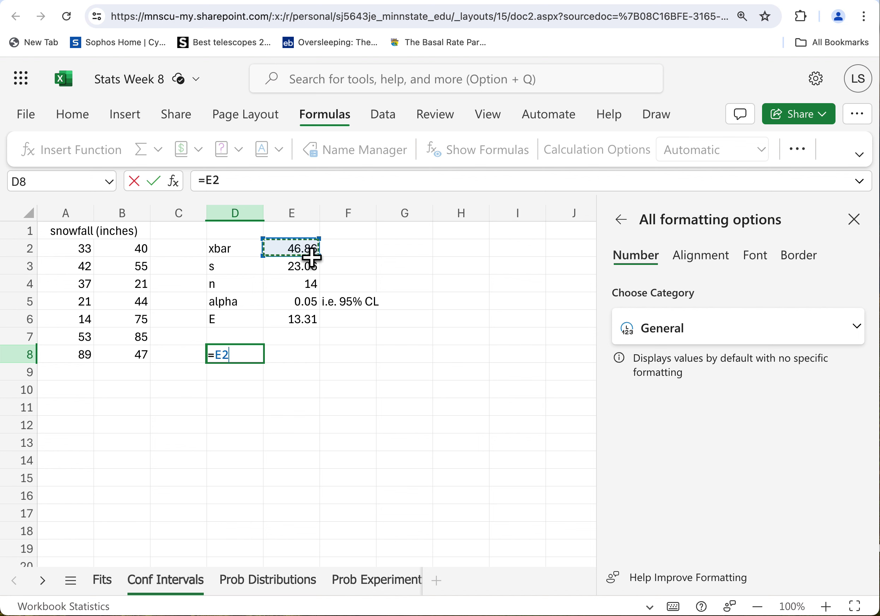
pyautogui.write('-')
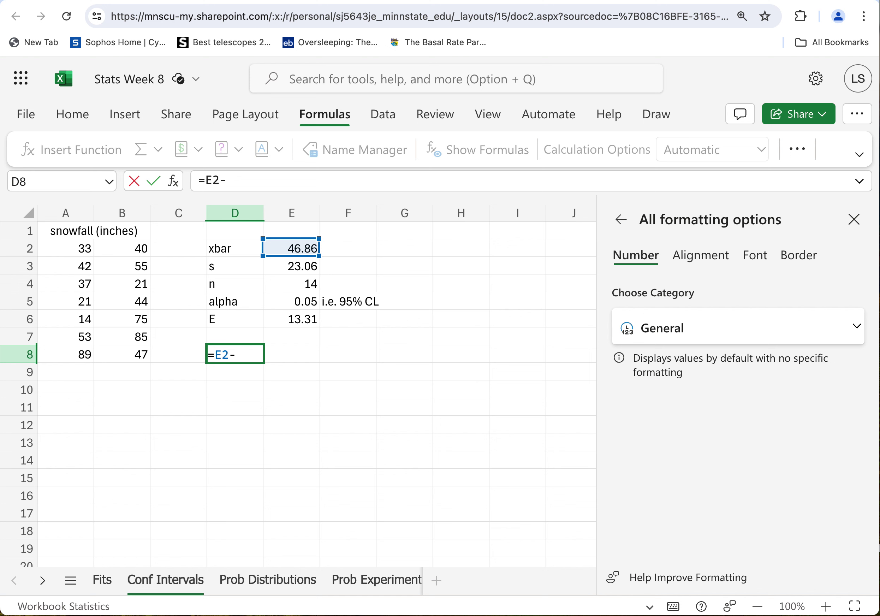
pyautogui.click(304, 323)
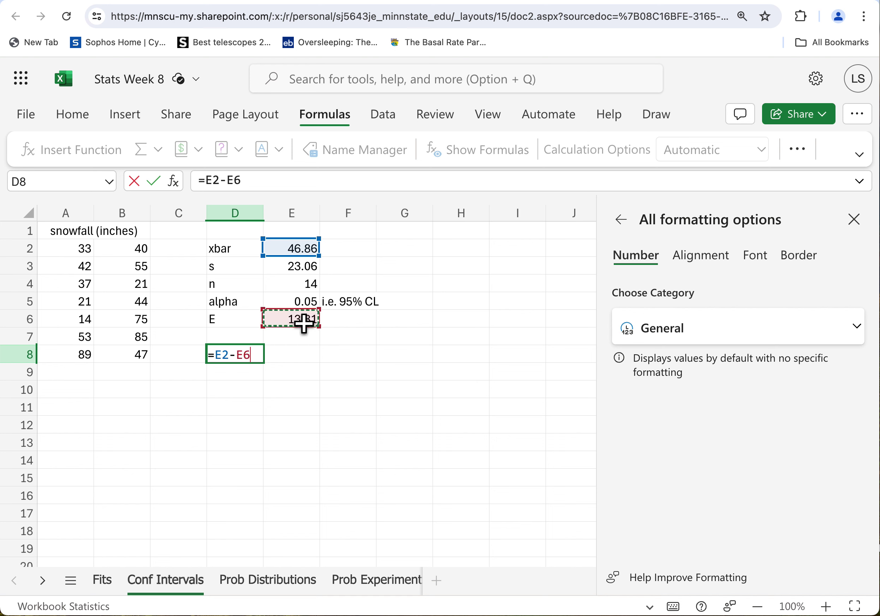
pyautogui.press('Return')
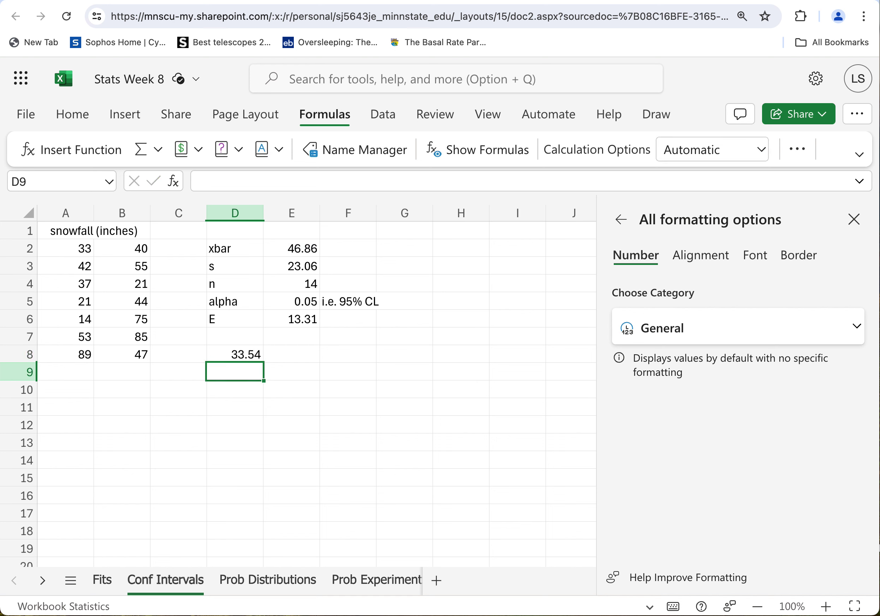
# - Enter the text "< mu <" in cell E8 beside the lower confidence limit and center it horizontally
pyautogui.click(300, 363)
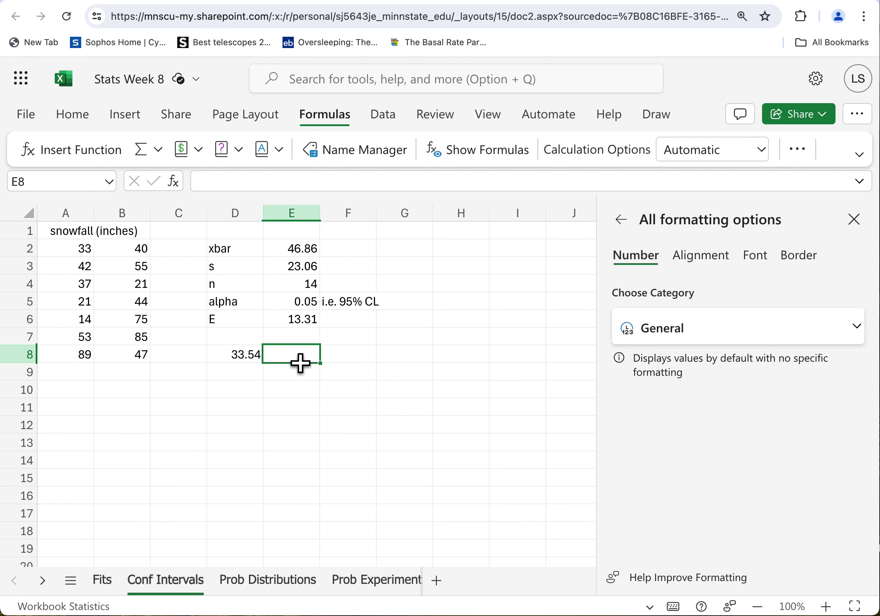
pyautogui.write('< mu <')
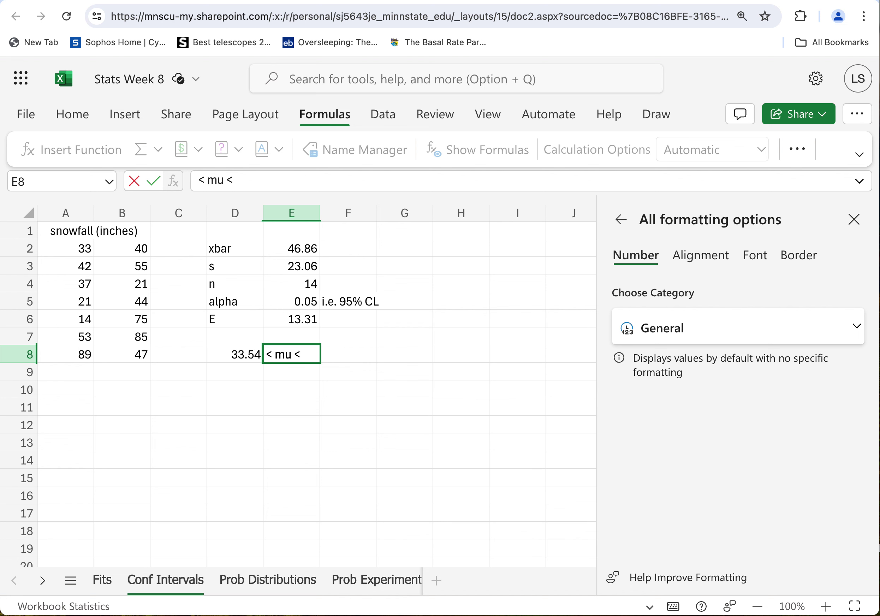
pyautogui.press('Return')
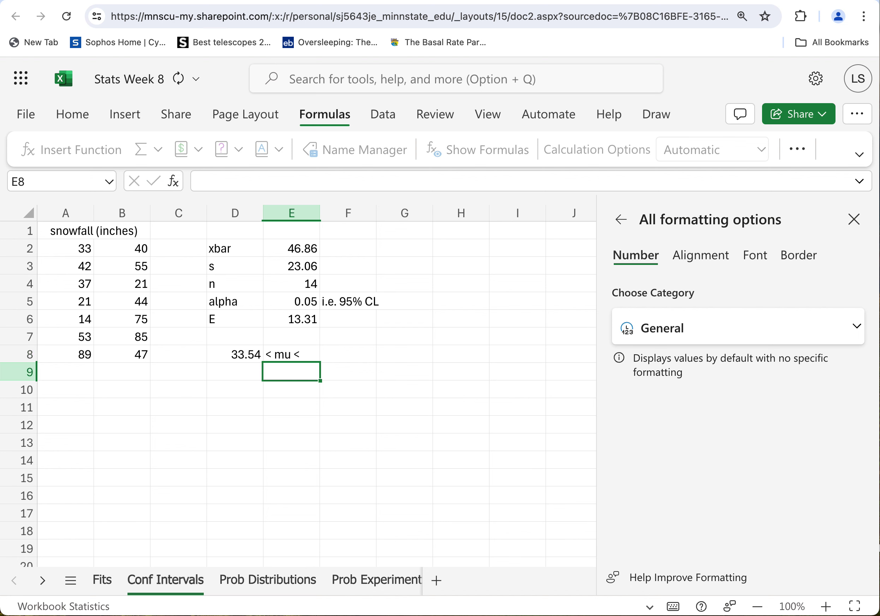
pyautogui.click(299, 360)
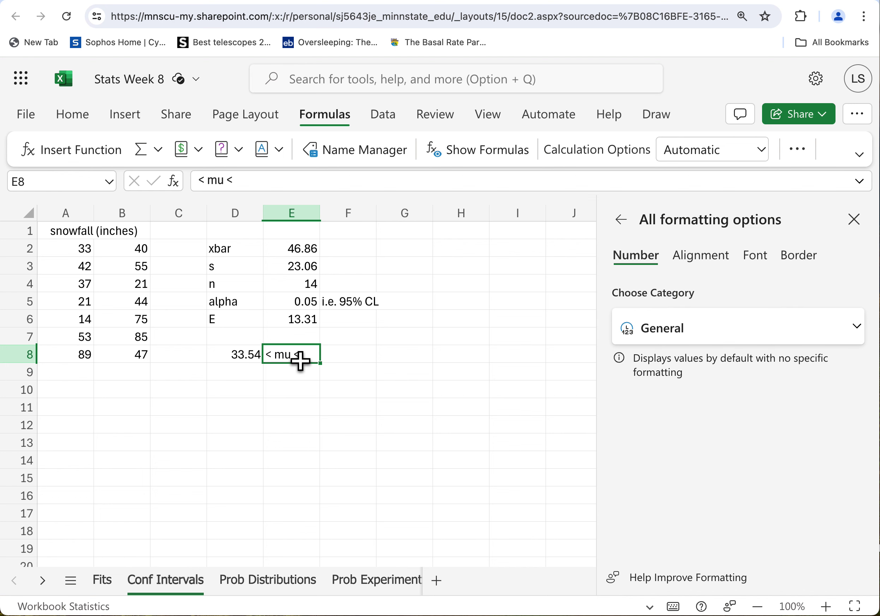
pyautogui.click(71, 116)
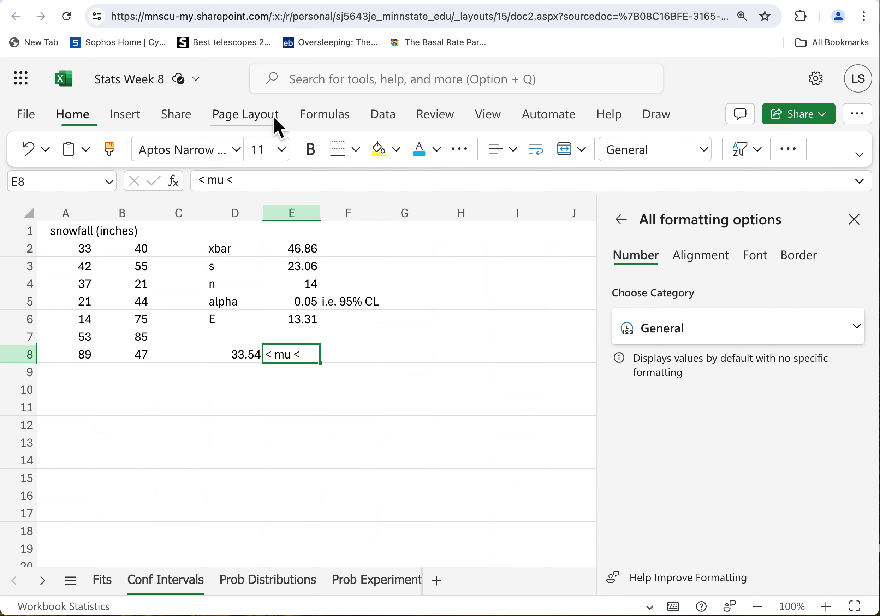
pyautogui.click(513, 151)
pyautogui.click(544, 224)
pyautogui.click(460, 372)
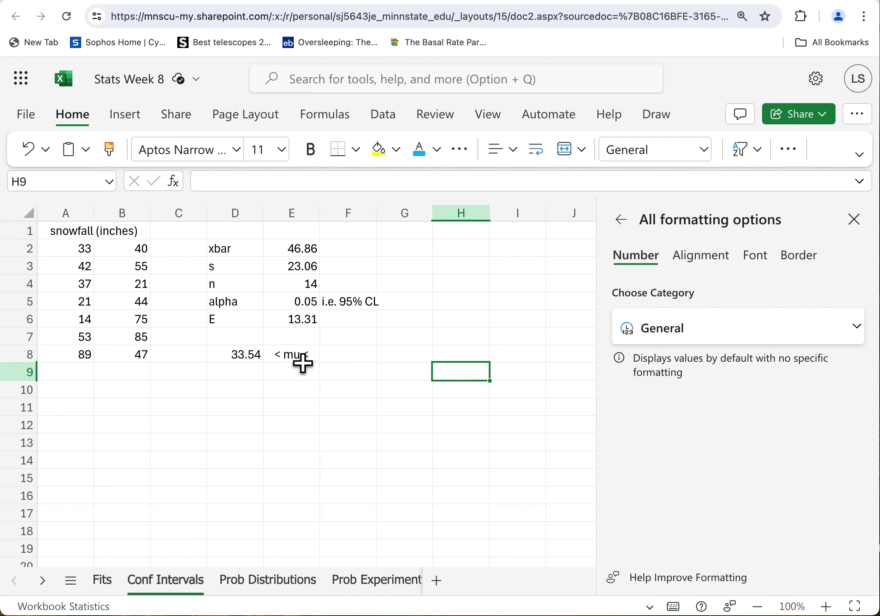
# - Calculate the upper confidence limit in cell F8 with the formula =E2+E6
pyautogui.click(354, 360)
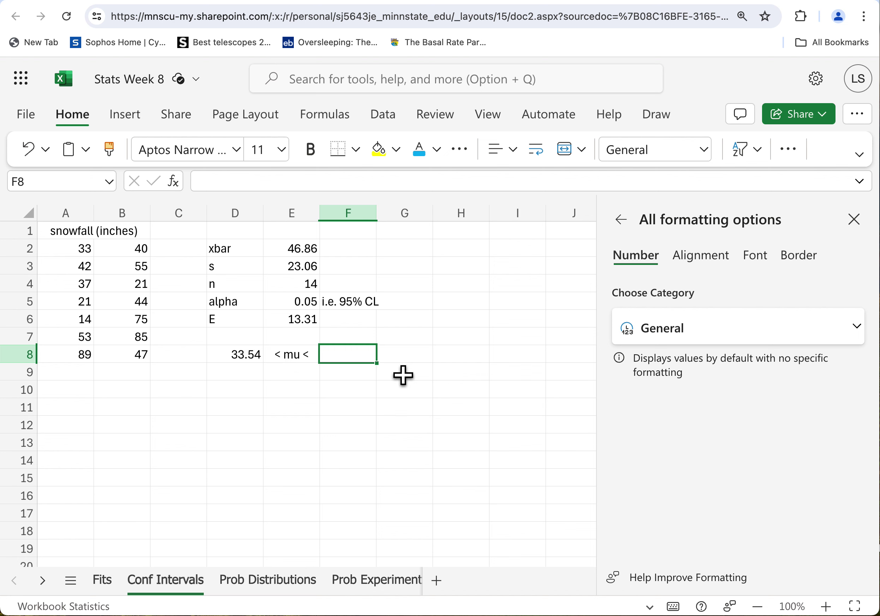
pyautogui.write('=')
pyautogui.click(301, 254)
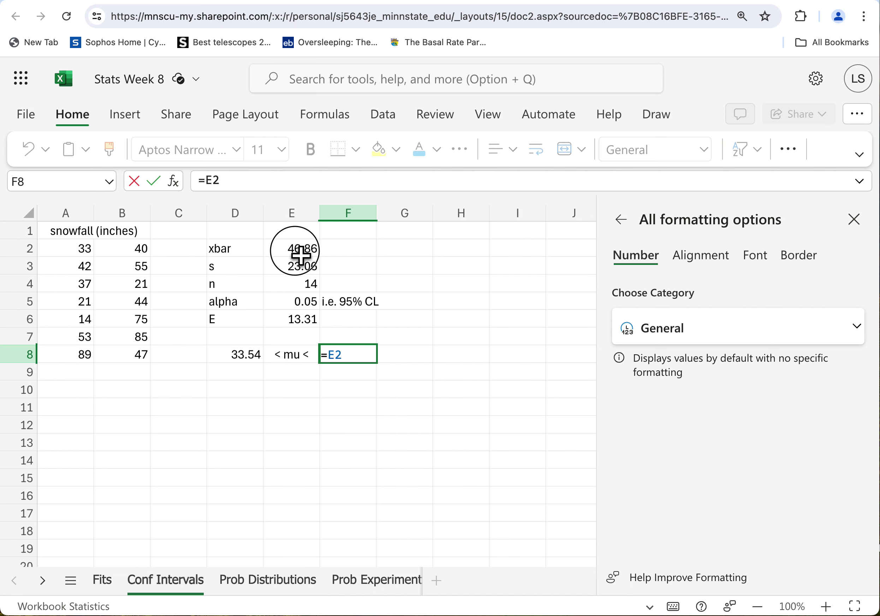
pyautogui.write('+')
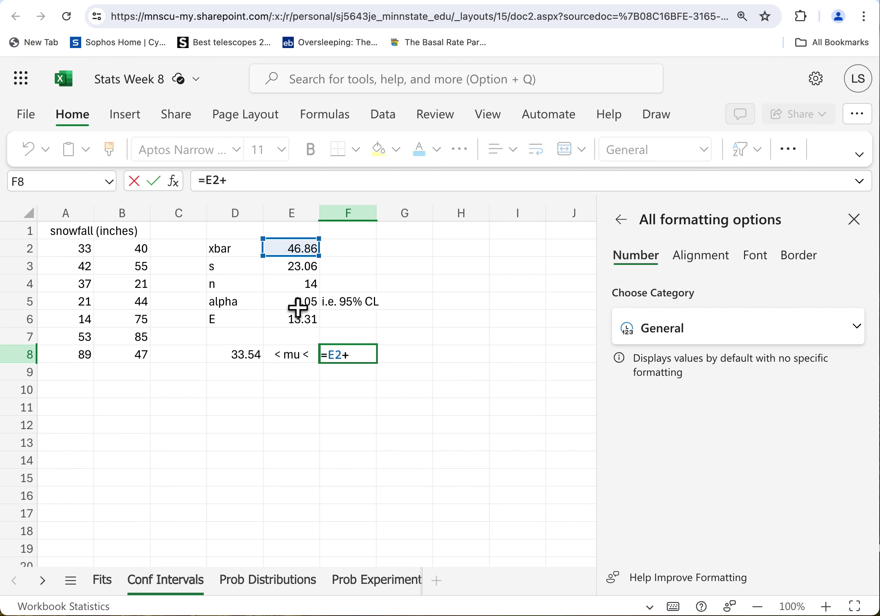
pyautogui.click(306, 324)
pyautogui.press('Return')
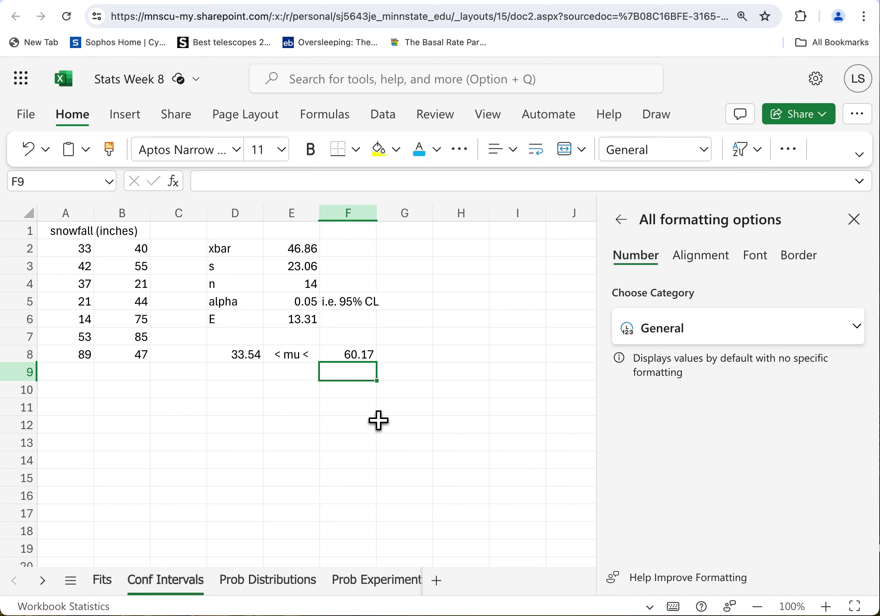
# - Label the confidence interval in cell G8 with the text "(95% CL)"
pyautogui.click(417, 362)
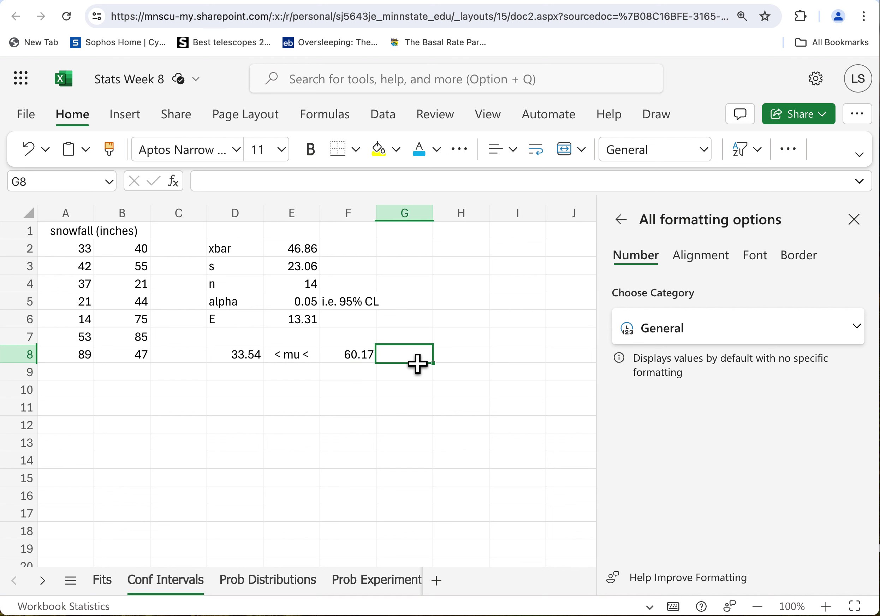
pyautogui.write('(')
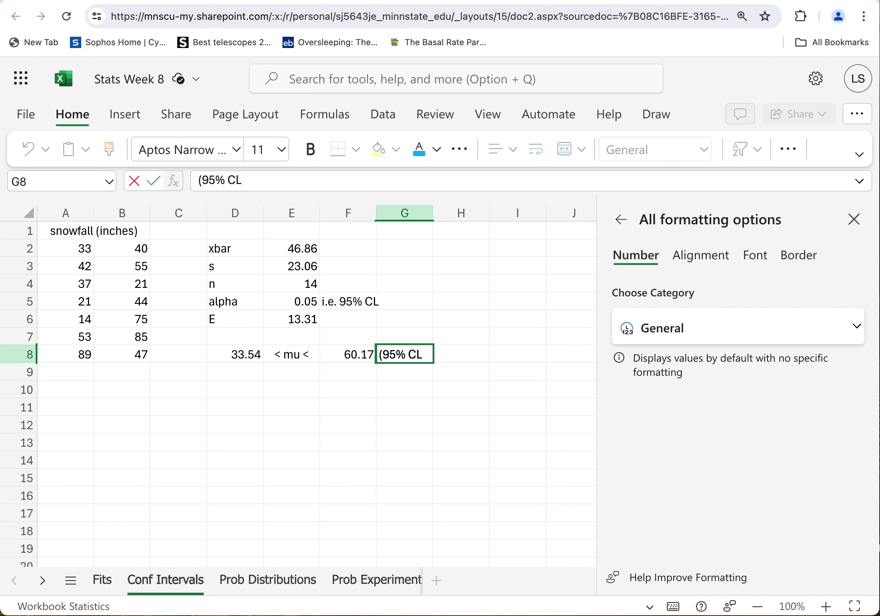
pyautogui.click(522, 440)
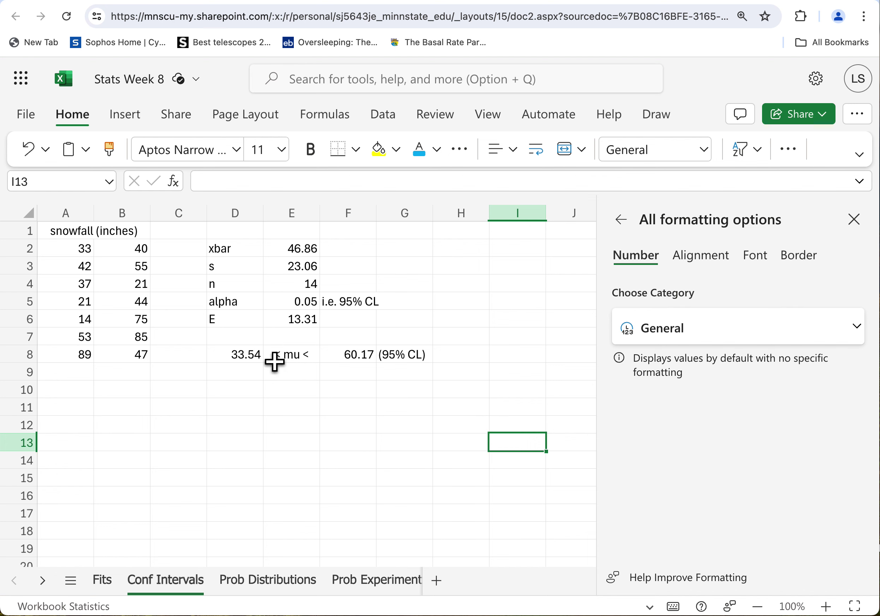
# - Center the confidence interval in cells D8:G8 and emphasize it with bold text and a yellow fill
pyautogui.click(366, 359)
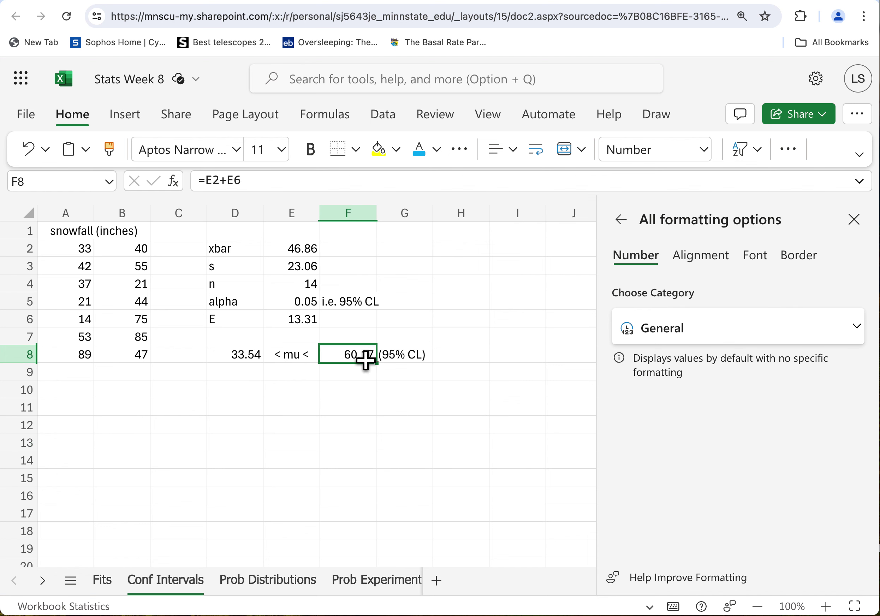
pyautogui.moveTo(243, 364); pyautogui.dragTo(407, 353)
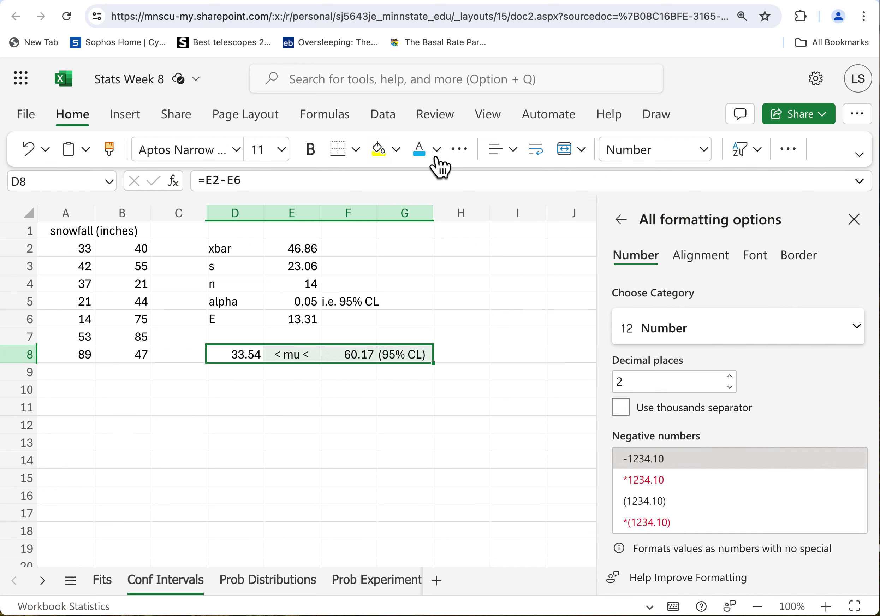
pyautogui.click(514, 149)
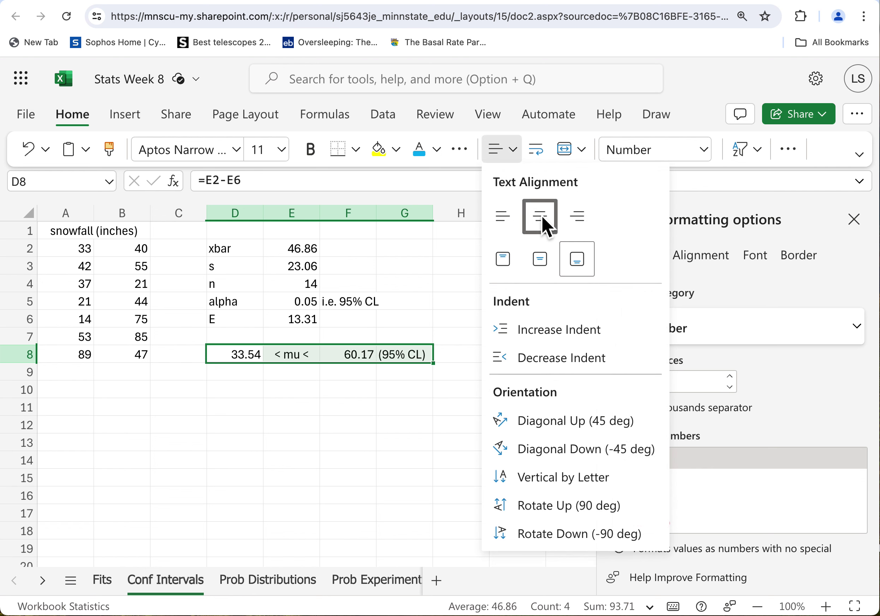
pyautogui.click(541, 217)
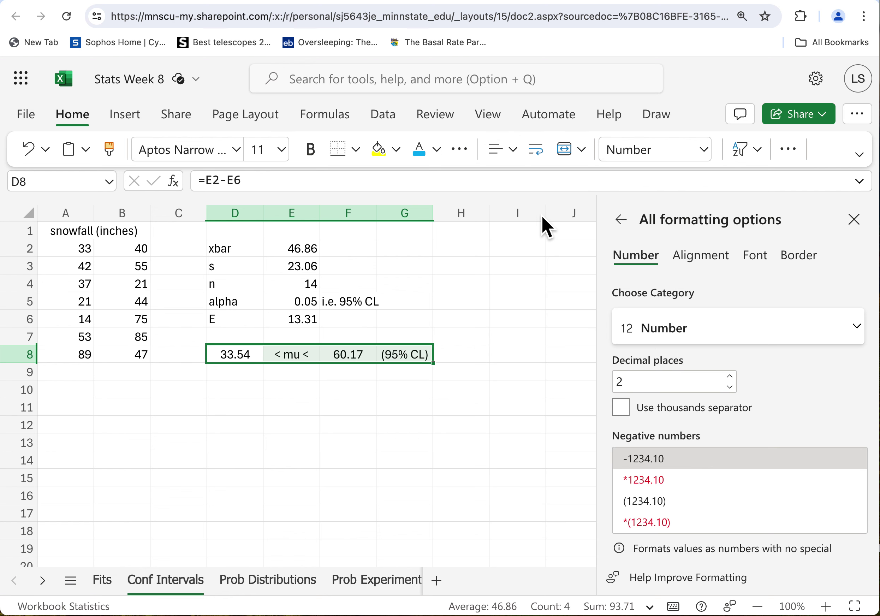
pyautogui.click(311, 149)
pyautogui.click(390, 158)
pyautogui.click(334, 487)
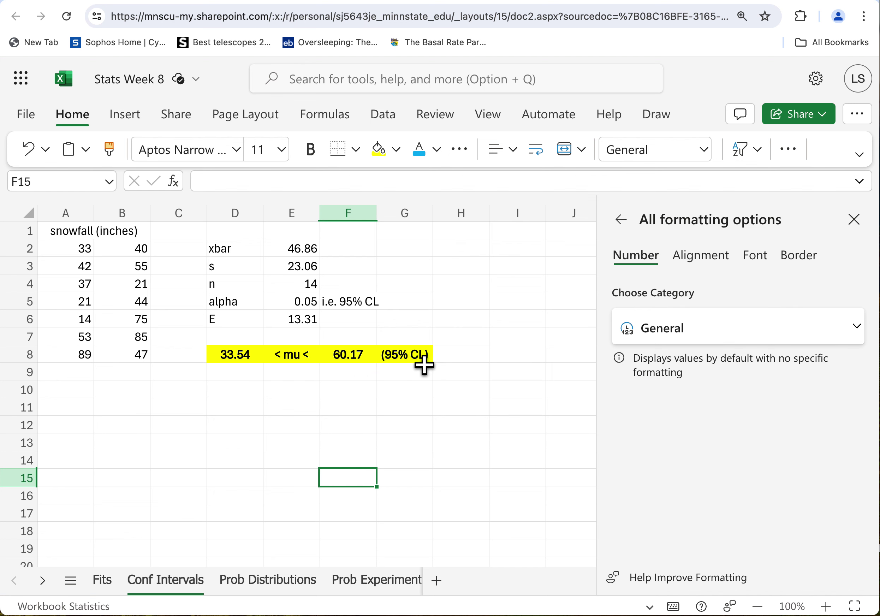
pyautogui.hscroll(1, 421, 366)
pyautogui.hscroll(-1, 440, 425)
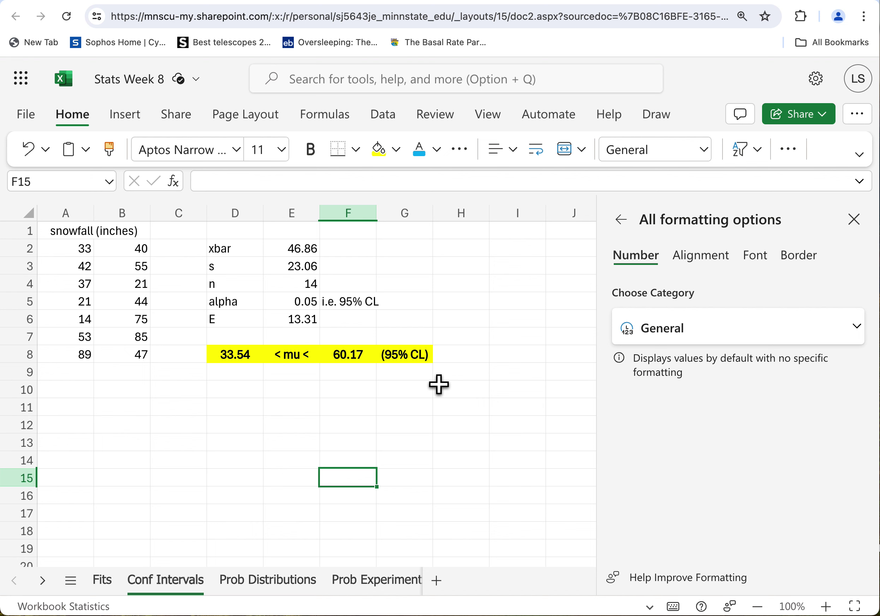
pyautogui.click(415, 397)
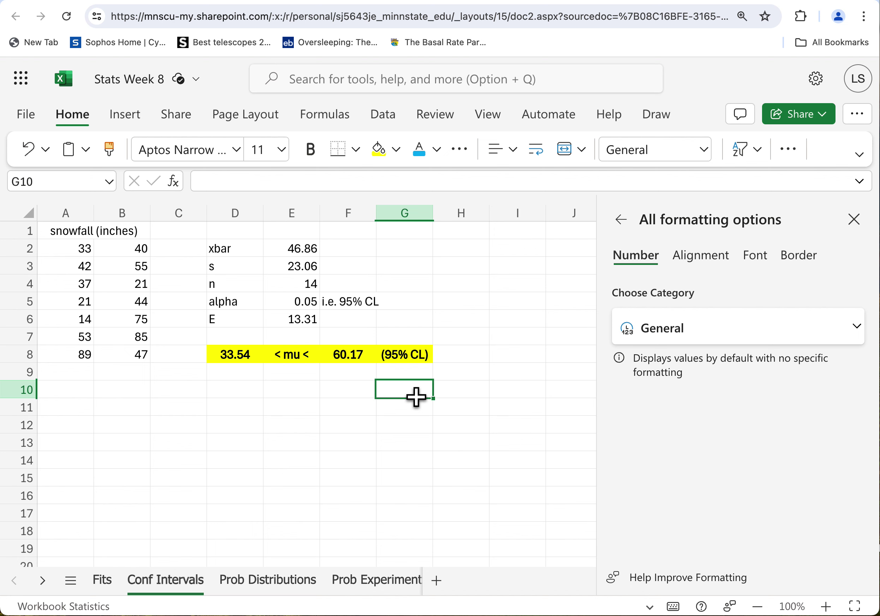
pyautogui.write('(')
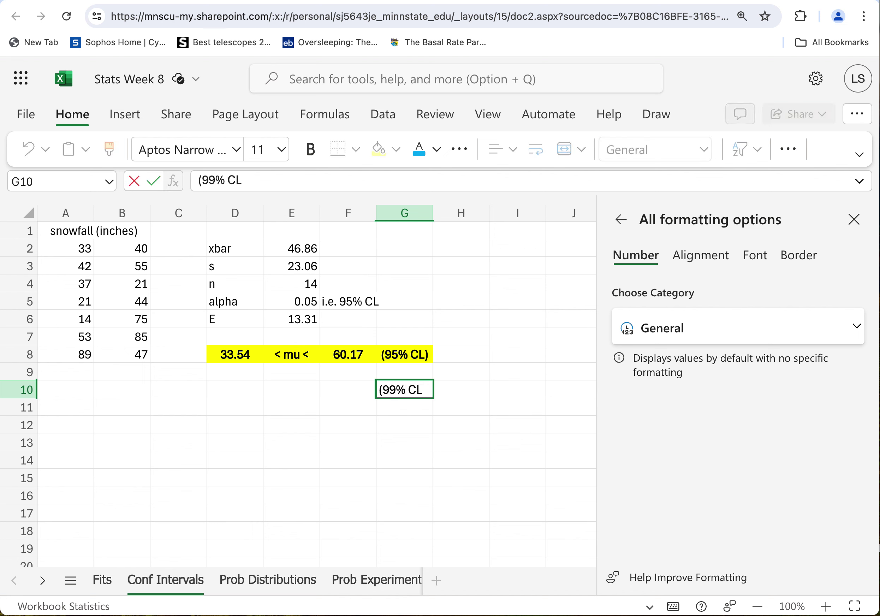
pyautogui.click(449, 442)
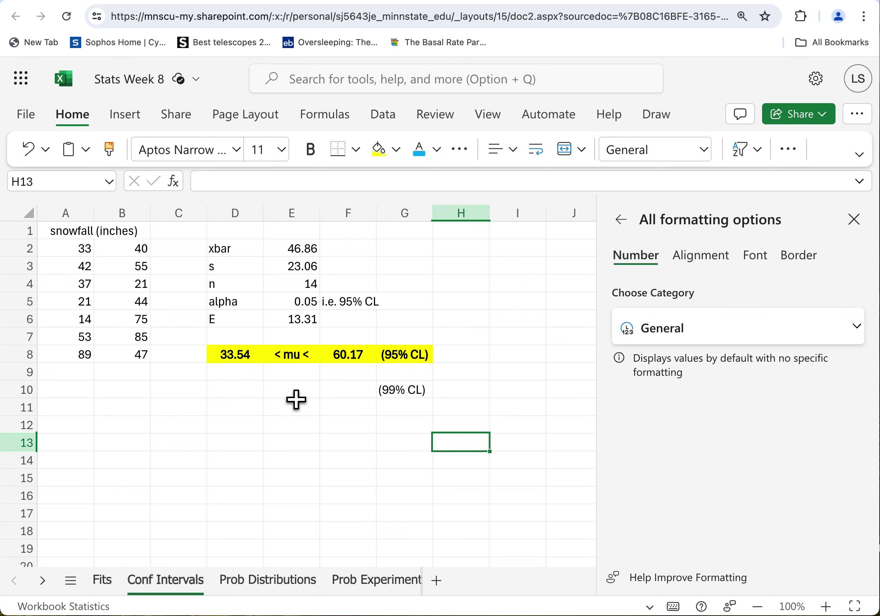
pyautogui.click(242, 400)
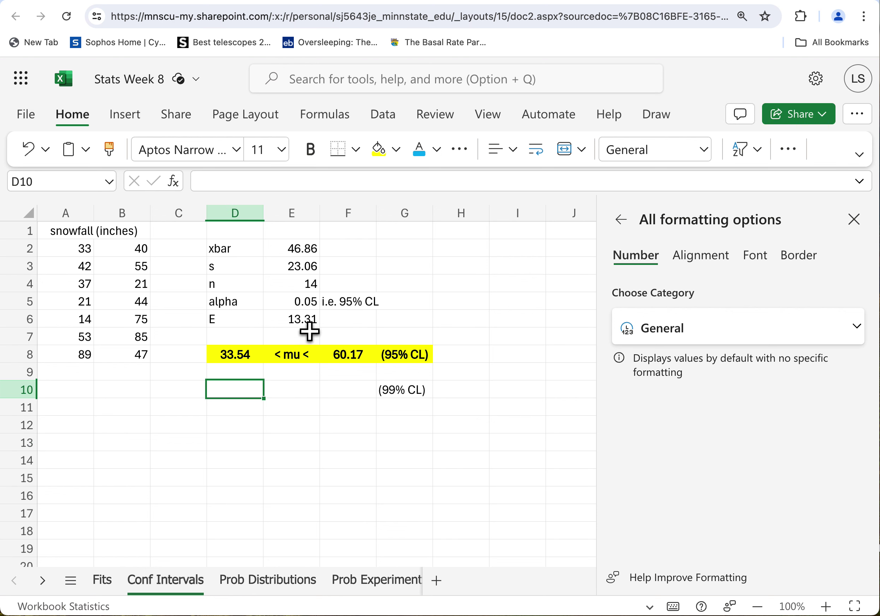
pyautogui.hscroll(1, 311, 333)
pyautogui.click(407, 407)
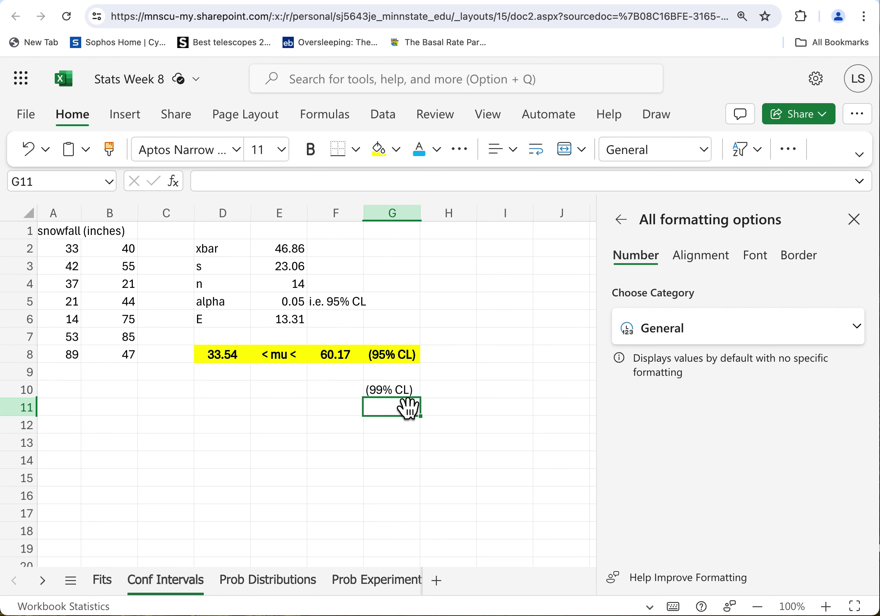
pyautogui.press('Up')
pyautogui.press('Delete')
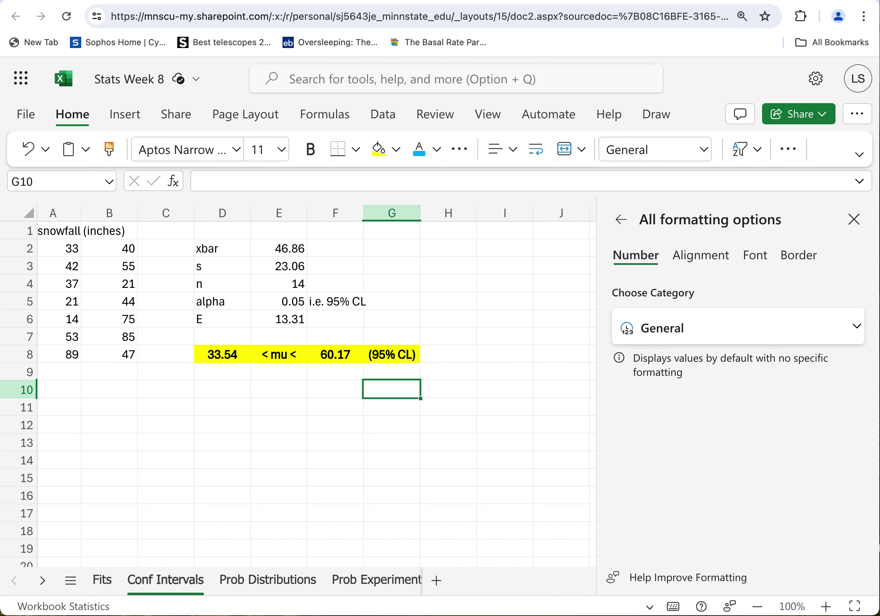
# - Test the confidence interval with alpha values of 0.1 and 0.2 in cell E5, and restore alpha to 0.05
pyautogui.click(294, 324)
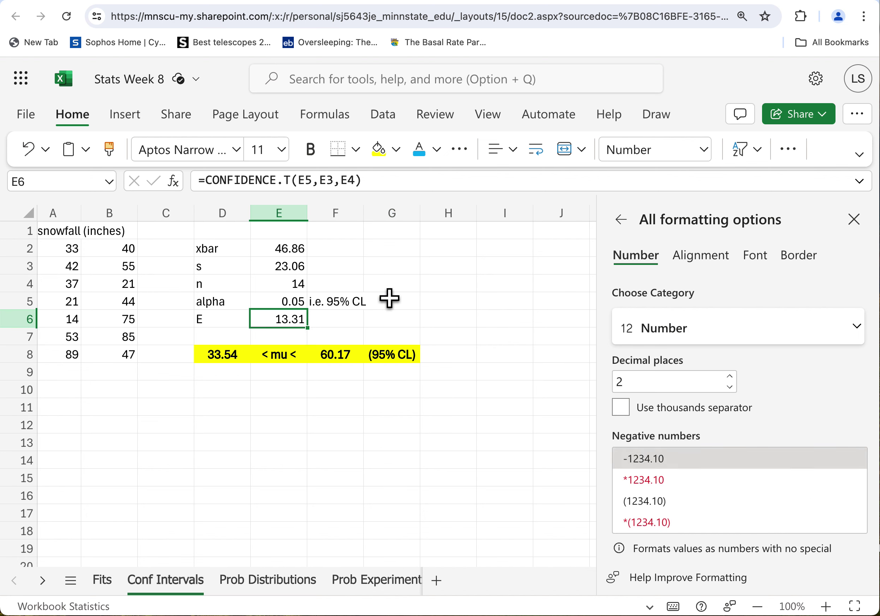
pyautogui.click(297, 305)
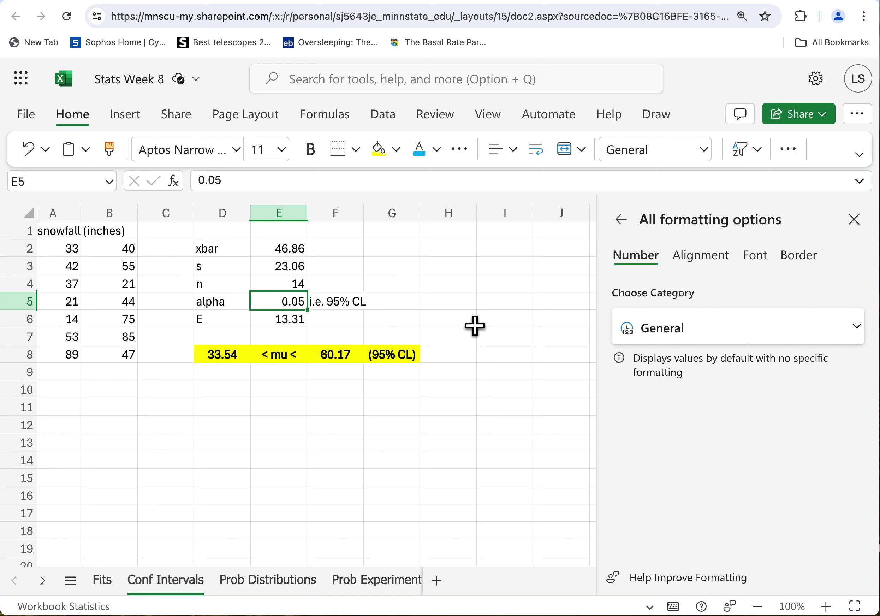
pyautogui.write('.1')
pyautogui.press('Return')
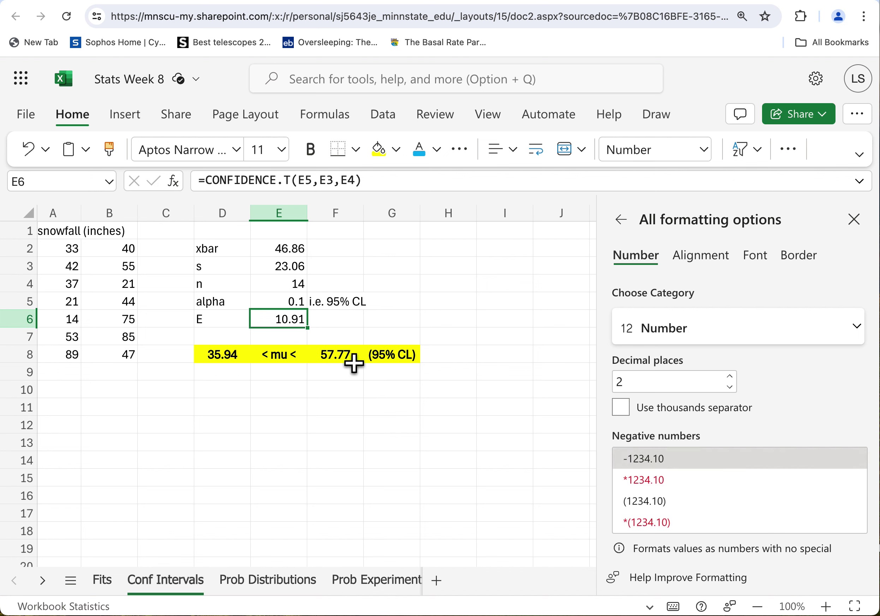
pyautogui.click(295, 300)
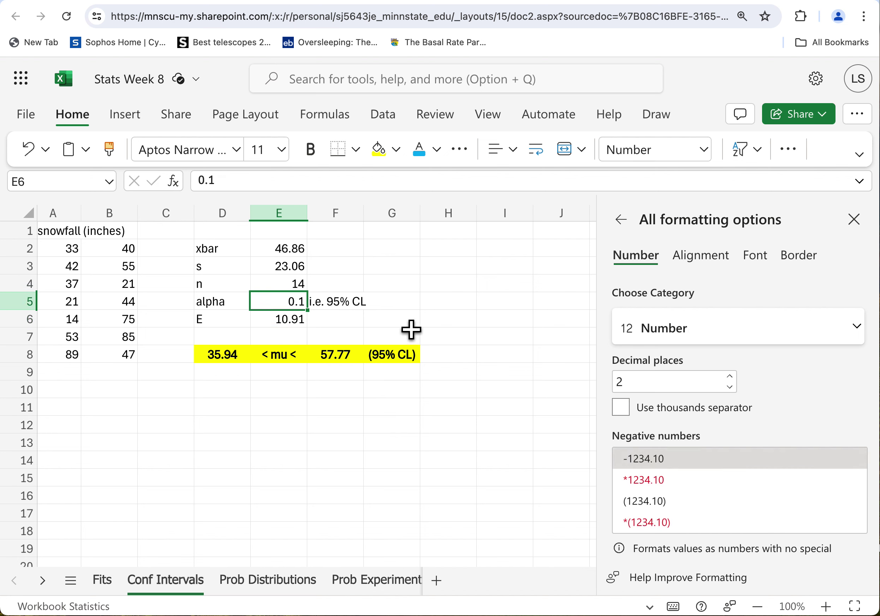
pyautogui.write('.2')
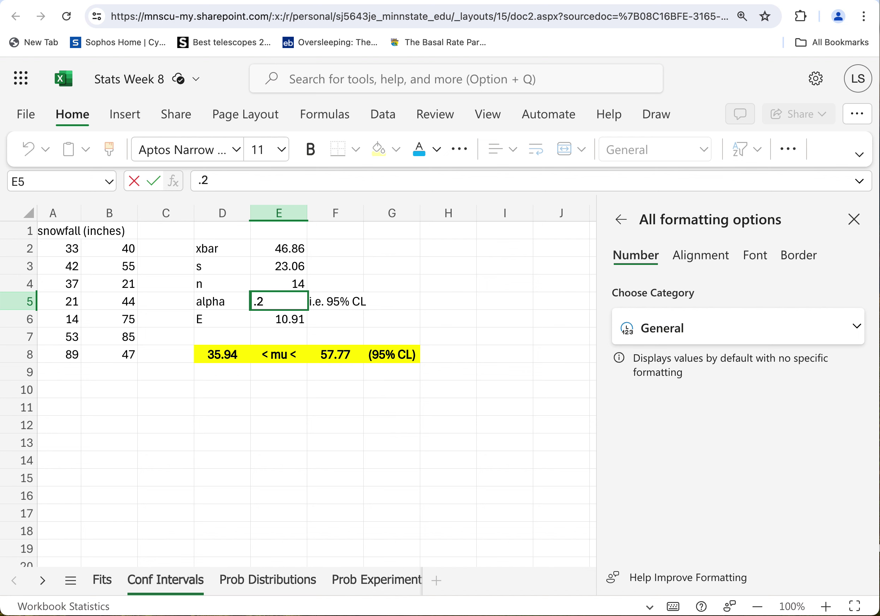
pyautogui.press('Return')
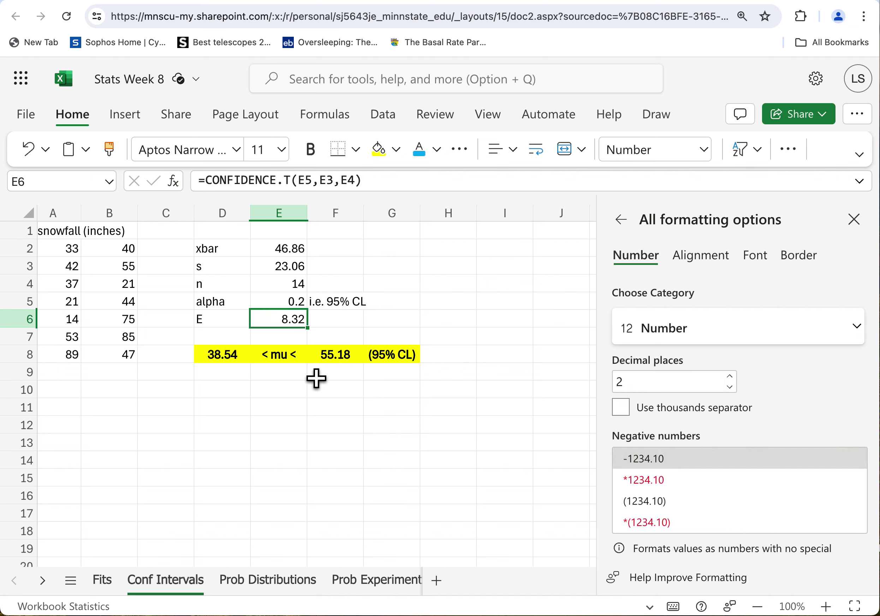
pyautogui.click(298, 305)
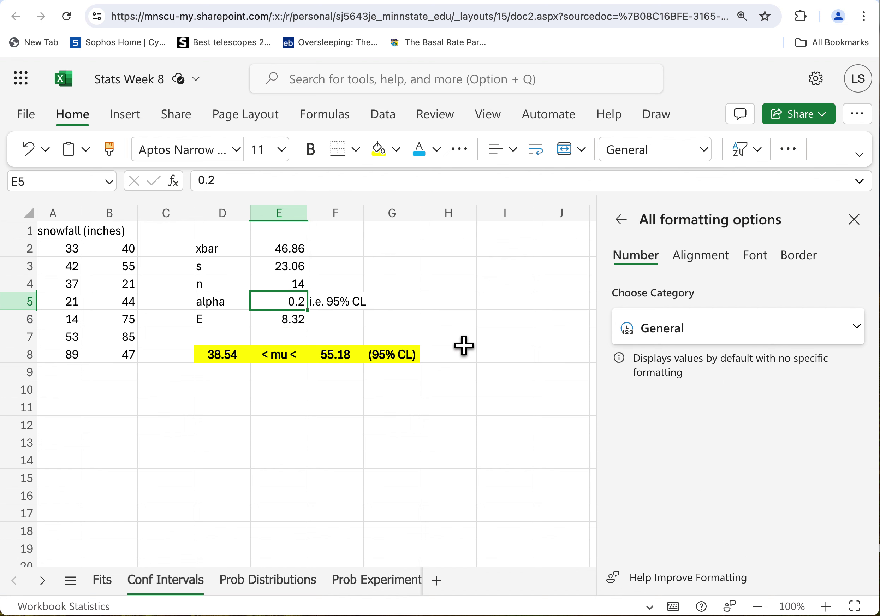
pyautogui.write('.05')
pyautogui.press('Return')
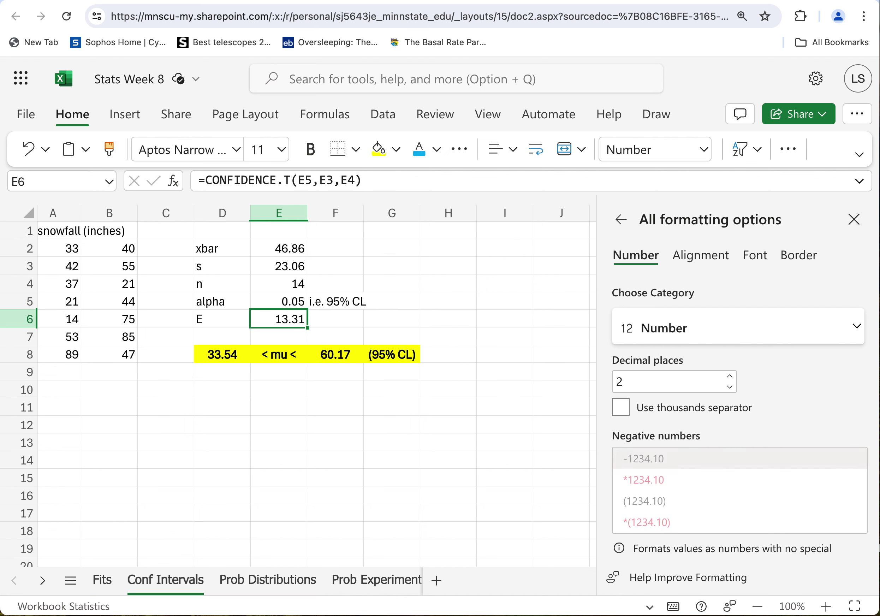
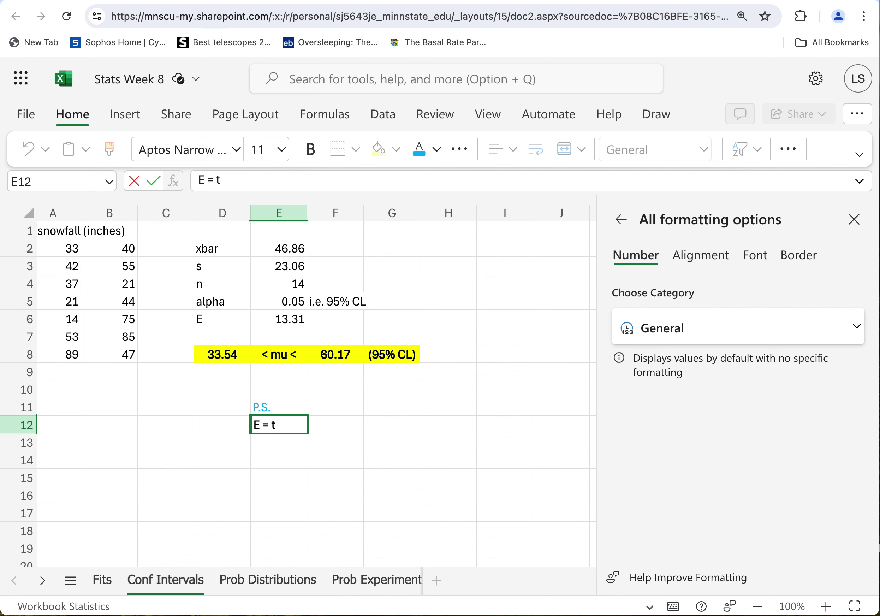
# - Complete the margin of error note in cell E12 so it reads "E = t * s / root(n)"
pyautogui.write('* s / roo')
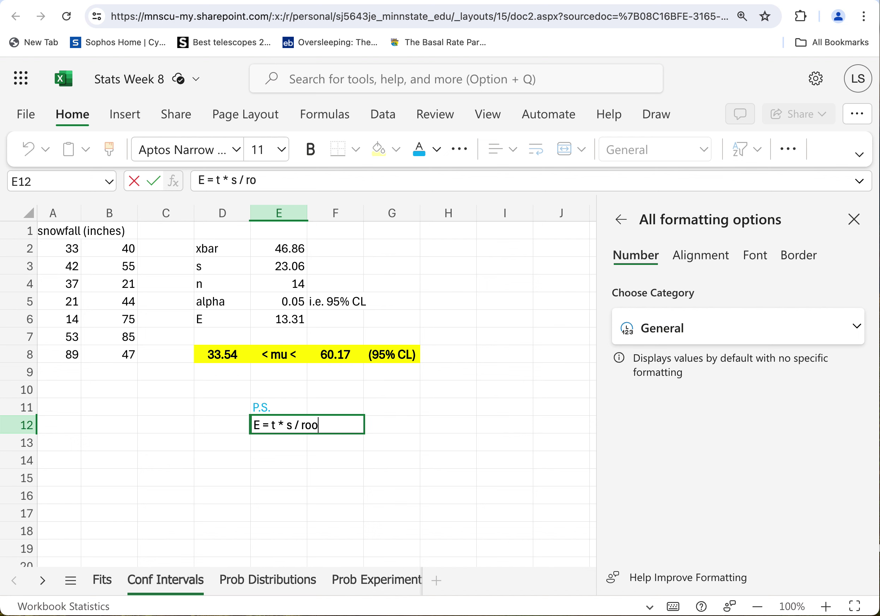
pyautogui.write('t(n)')
pyautogui.click(396, 463)
# - Enter the substituted calculation "2.160 * 23.06 / root(14)" as text in cell E13
pyautogui.click(291, 446)
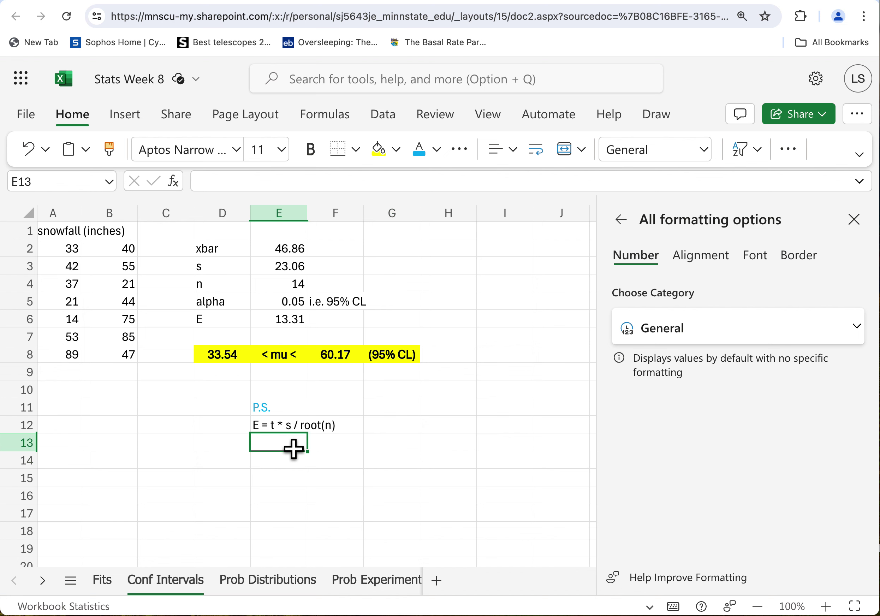
pyautogui.write('=')
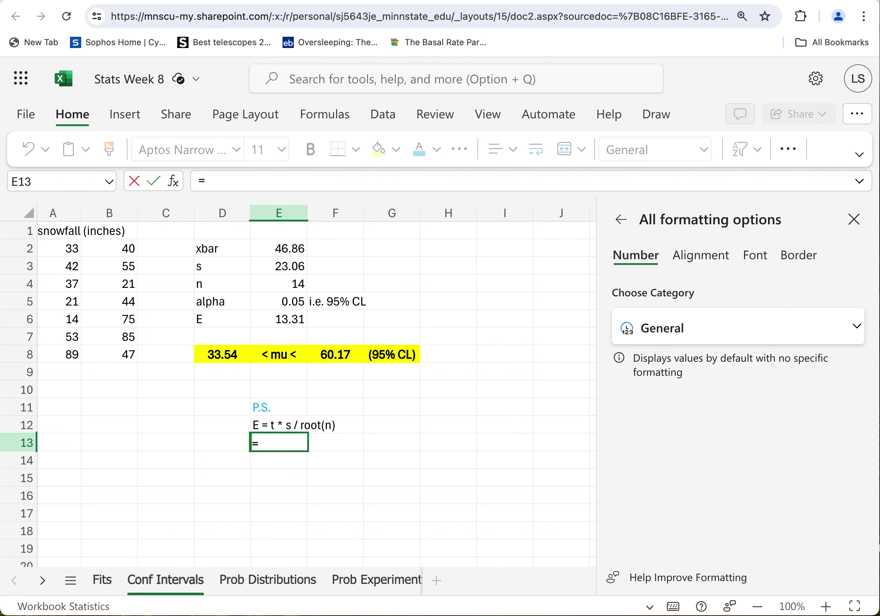
pyautogui.press('BackSpace')
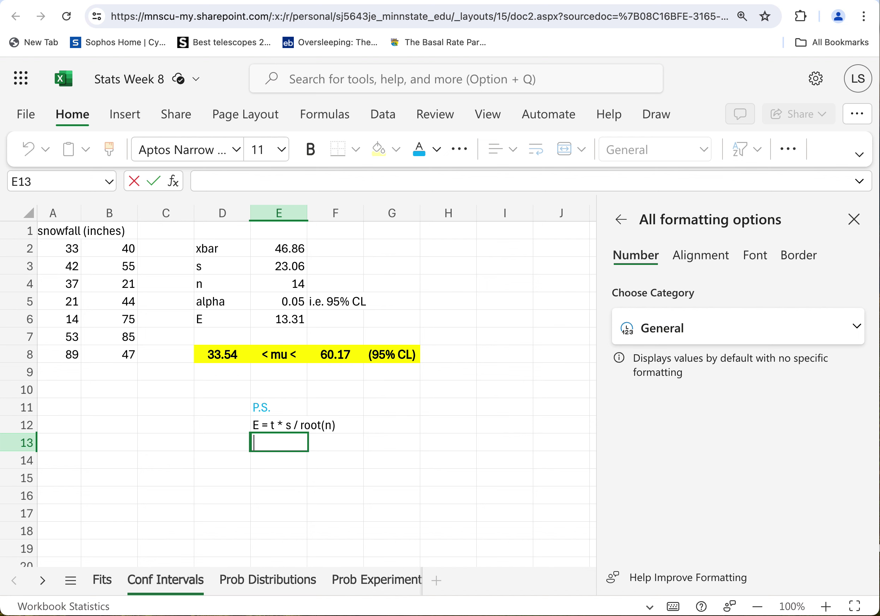
pyautogui.write('2.160 *')
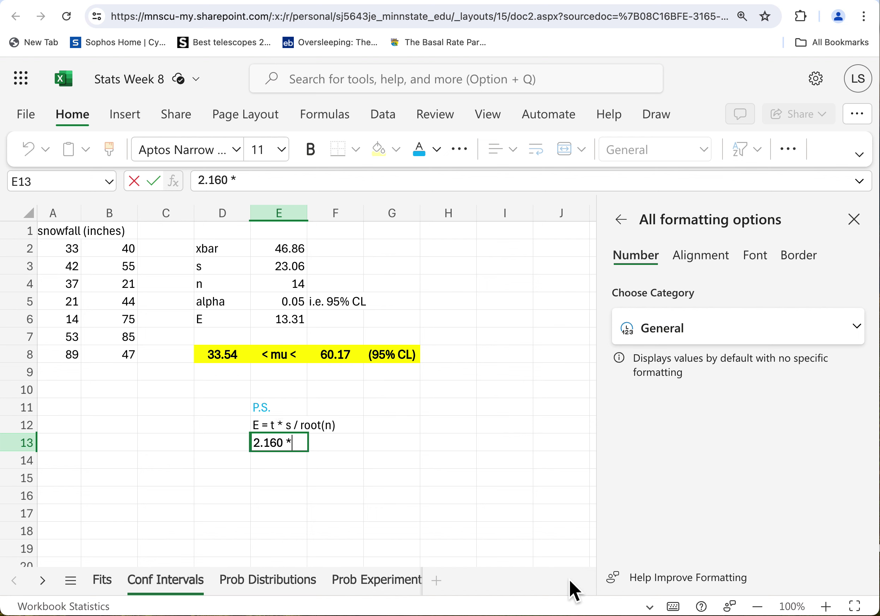
pyautogui.write('23.')
pyautogui.press('BackSpace')
pyautogui.press('BackSpace')
pyautogui.press('BackSpace')
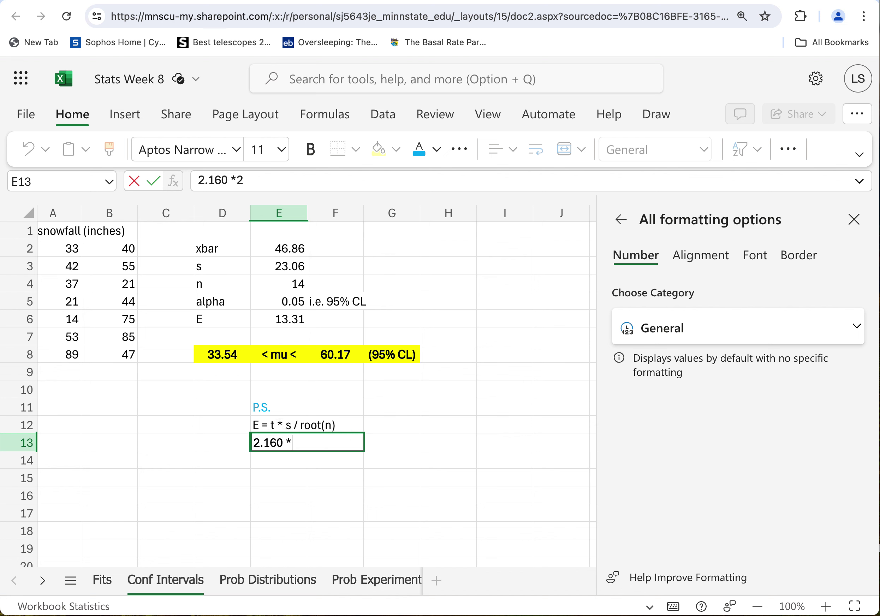
pyautogui.write('23.06 / root(')
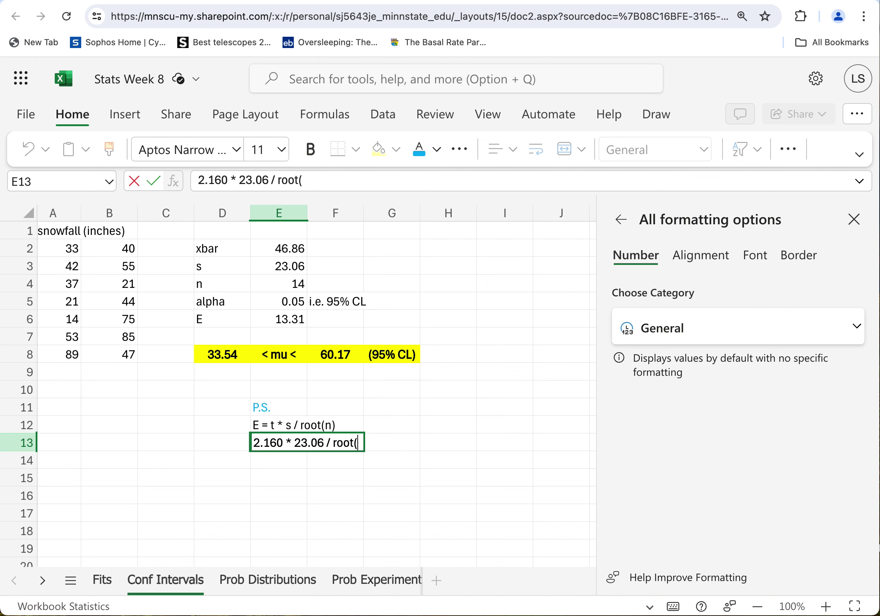
pyautogui.write('14)')
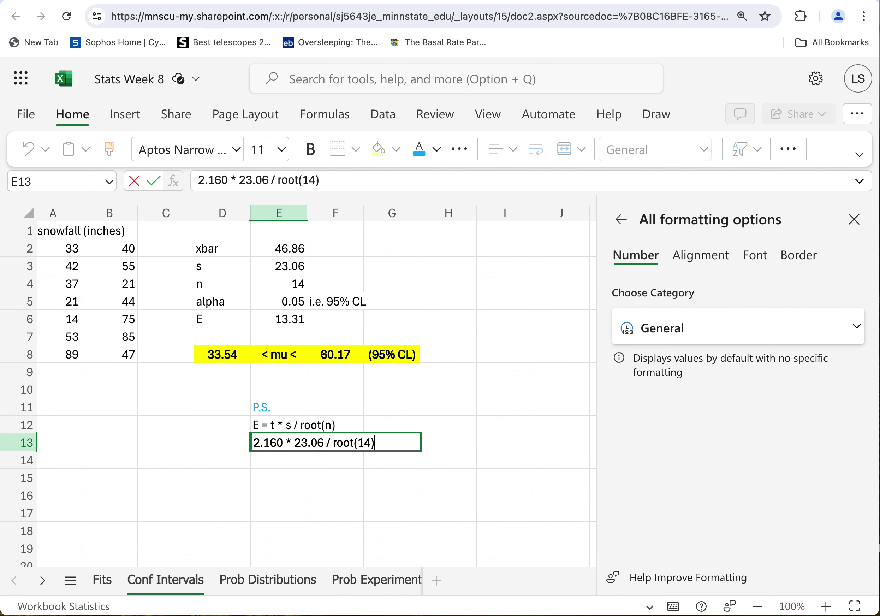
pyautogui.click(545, 478)
pyautogui.click(305, 448)
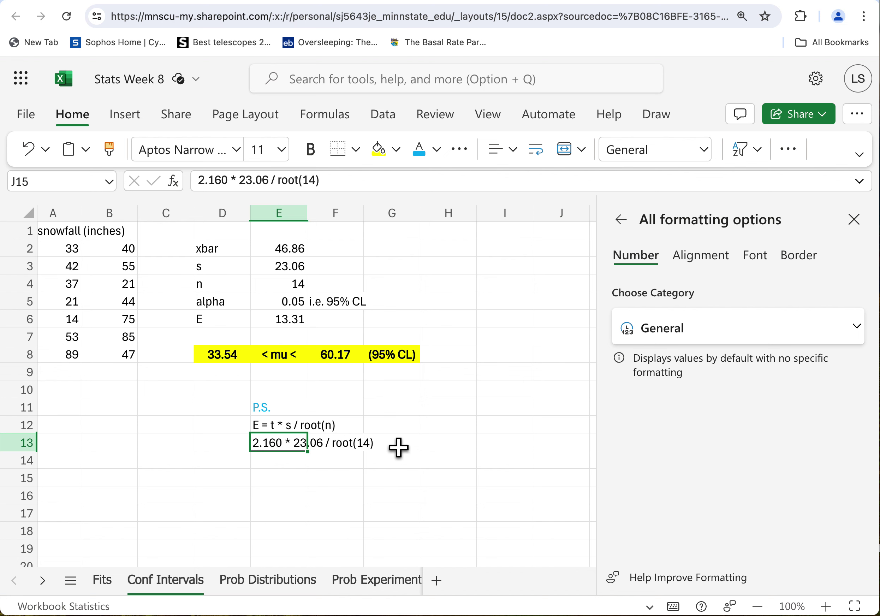
# - Append "= 13.31" to the end of the calculation text in cell E13
pyautogui.click(399, 450)
pyautogui.doubleClick(282, 444)
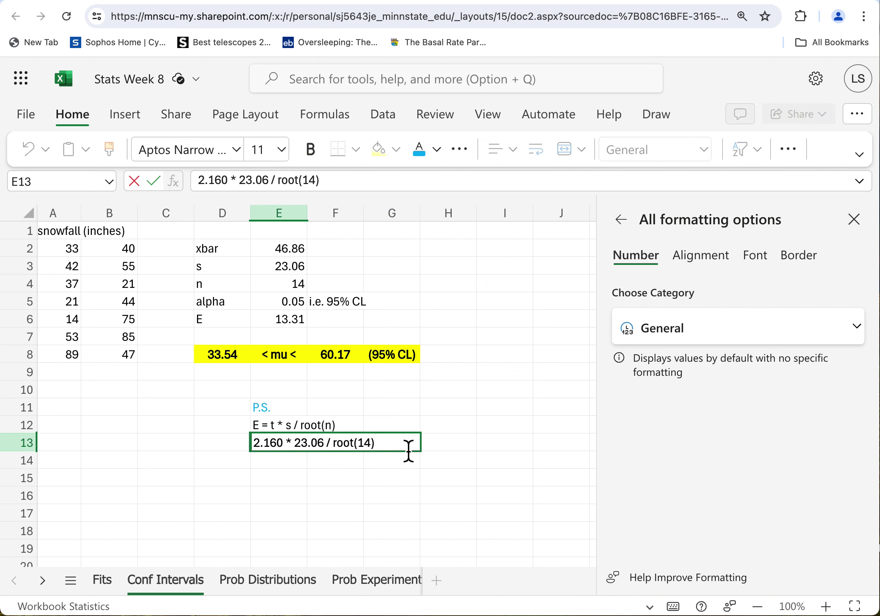
pyautogui.write('=-')
pyautogui.press('BackSpace')
pyautogui.write('13.31')
pyautogui.click(282, 323)
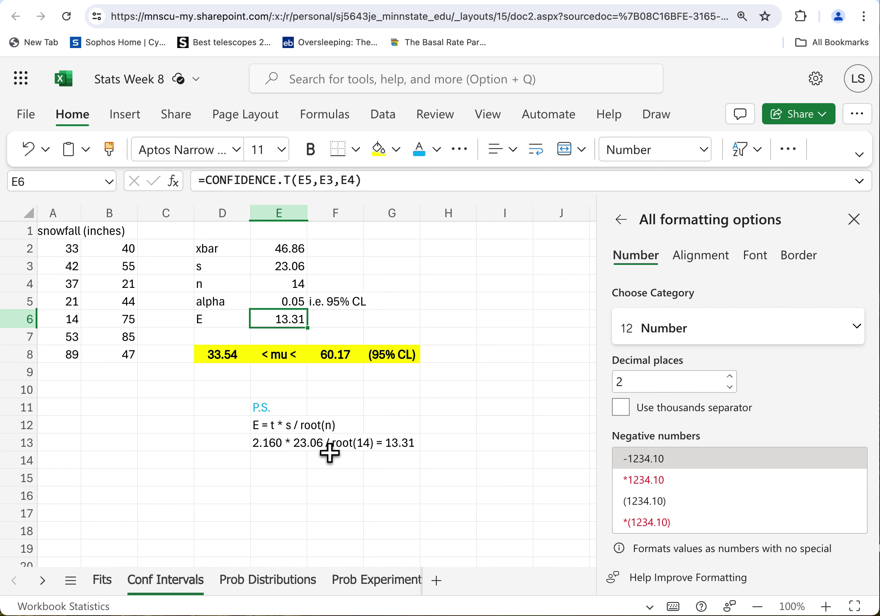
pyautogui.hscroll(-1, 309, 444)
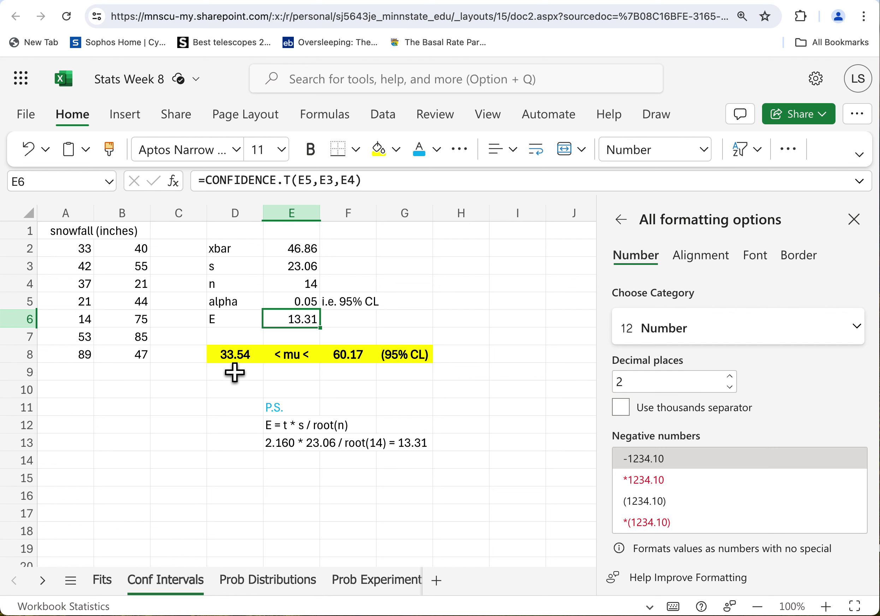
pyautogui.hscroll(1, 412, 359)
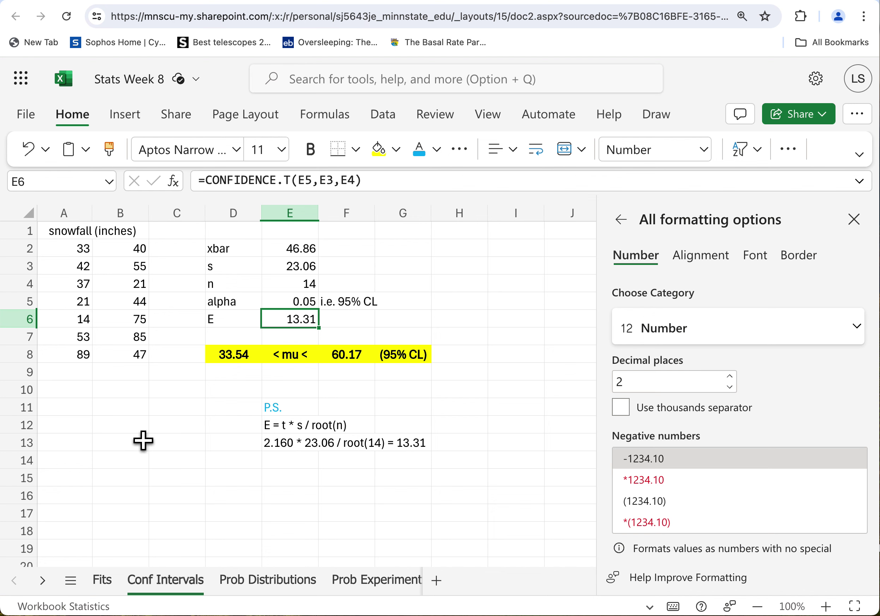
pyautogui.click(159, 448)
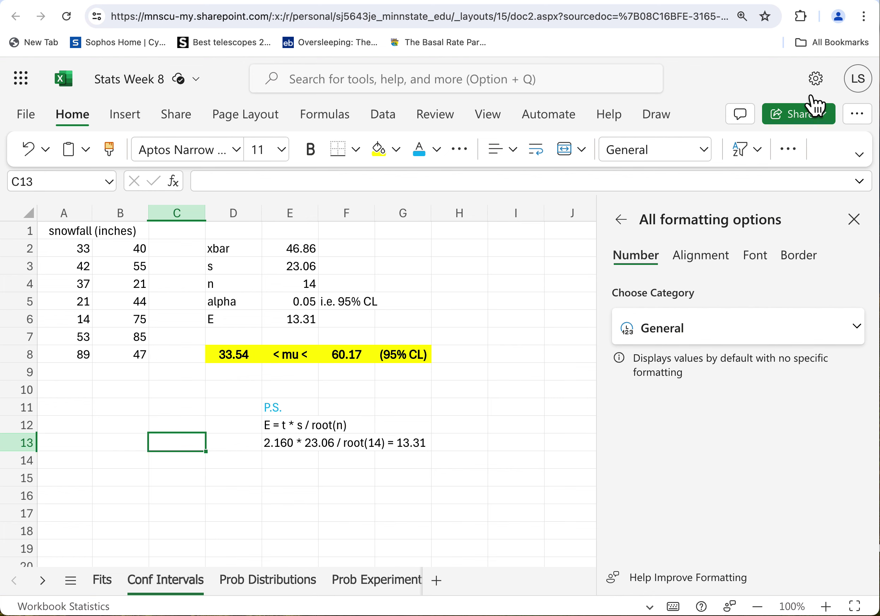
pyautogui.hscroll(1, 202, 413)
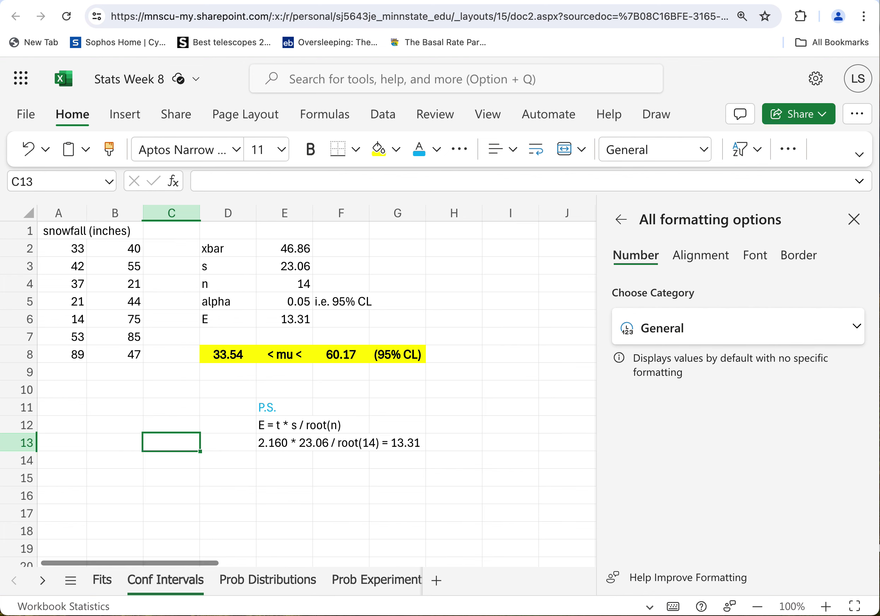